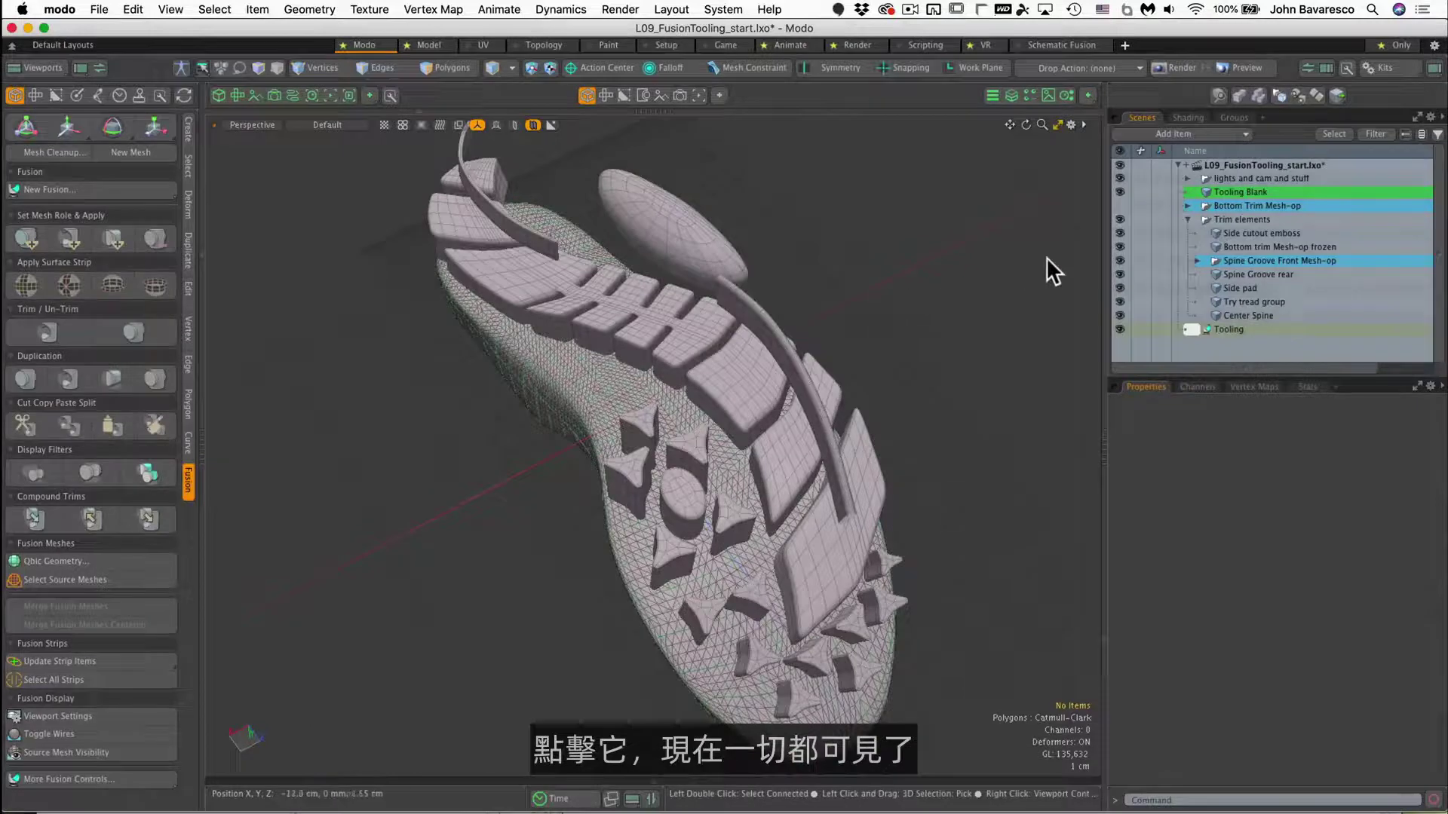
# Select the Center Spine mesh and hide all the other visible trim elements
pyautogui.keyDown('alt'); pyautogui.moveTo(928, 462); pyautogui.dragTo(961, 364); pyautogui.keyUp('alt')
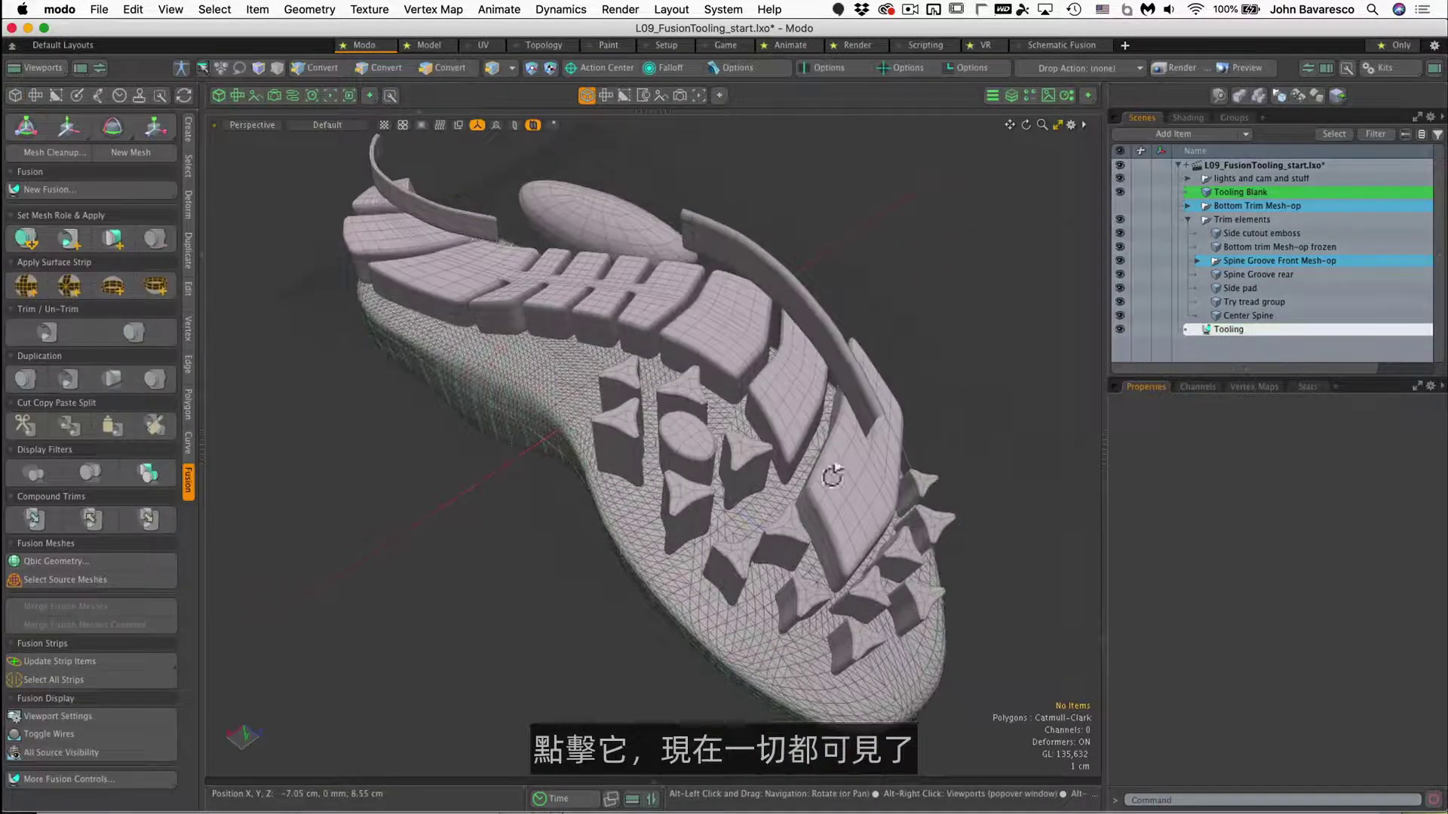
pyautogui.click(739, 341)
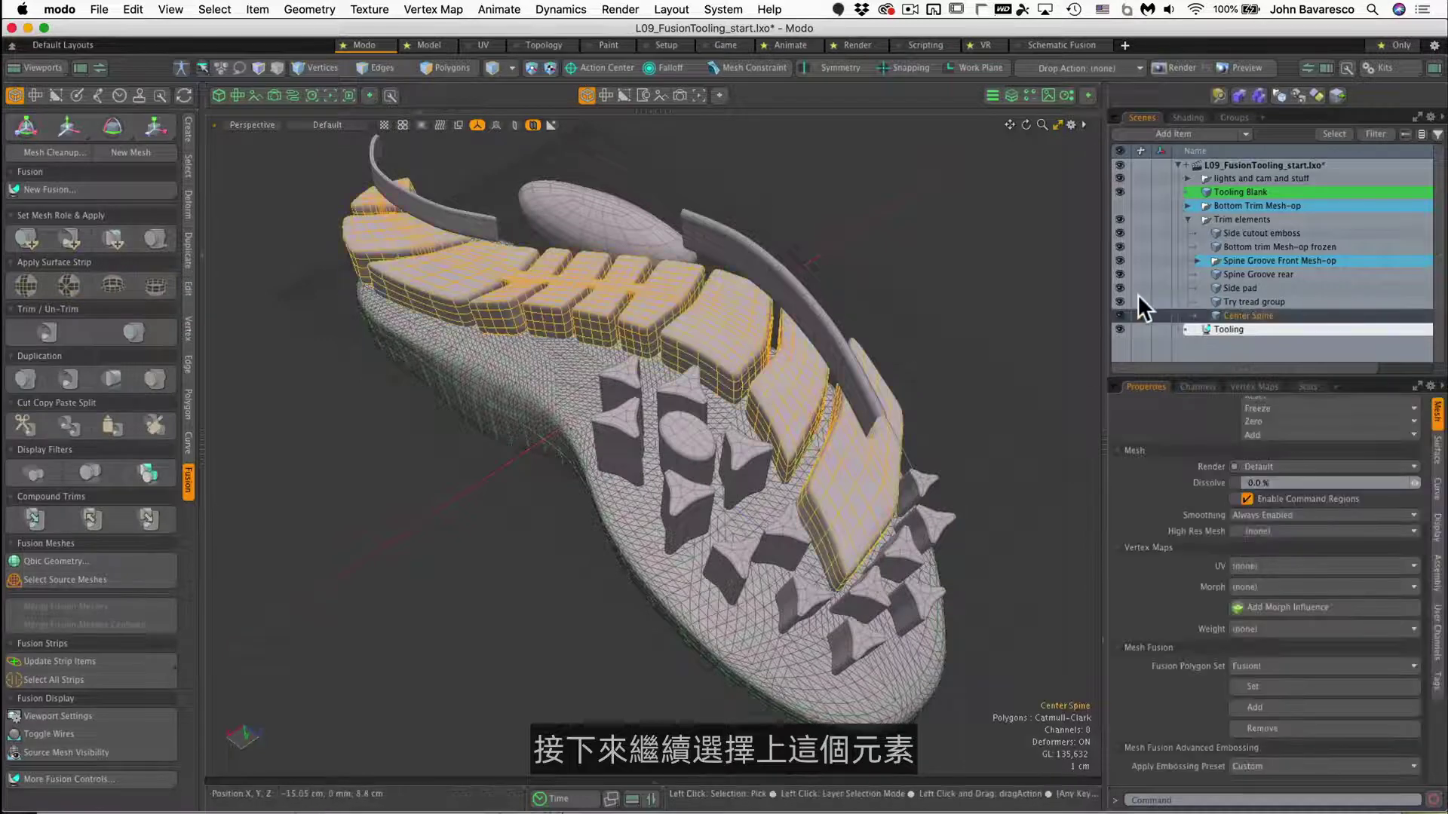
pyautogui.moveTo(1122, 304); pyautogui.dragTo(1122, 254)
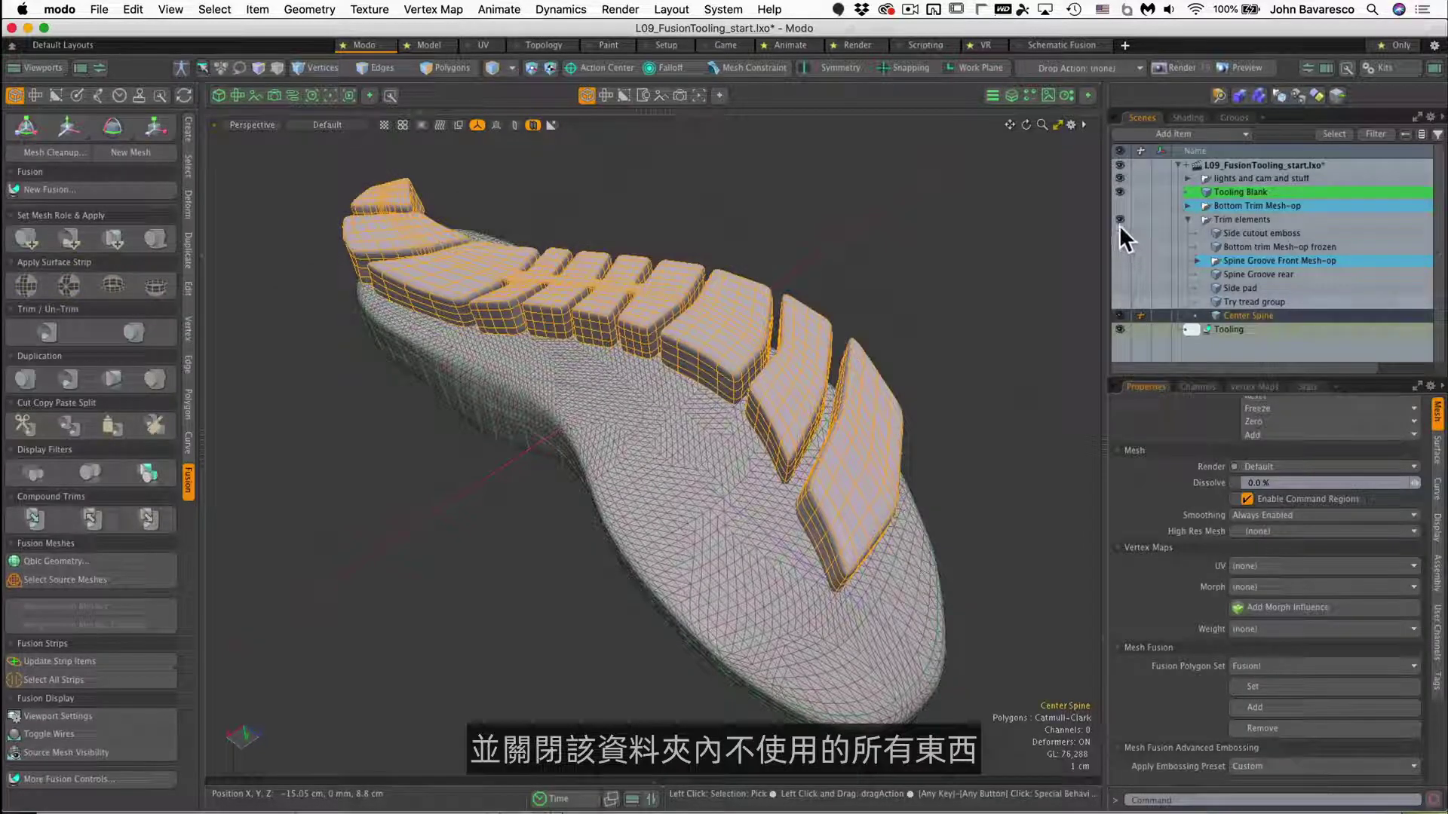
# Apply the Center Spine mesh to the Tooling Blank as a fusion primary
pyautogui.keyDown('alt'); pyautogui.moveTo(908, 314); pyautogui.dragTo(643, 498); pyautogui.keyUp('alt')
pyautogui.keyDown('alt'); pyautogui.moveTo(626, 445); pyautogui.dragTo(519, 488); pyautogui.keyUp('alt')
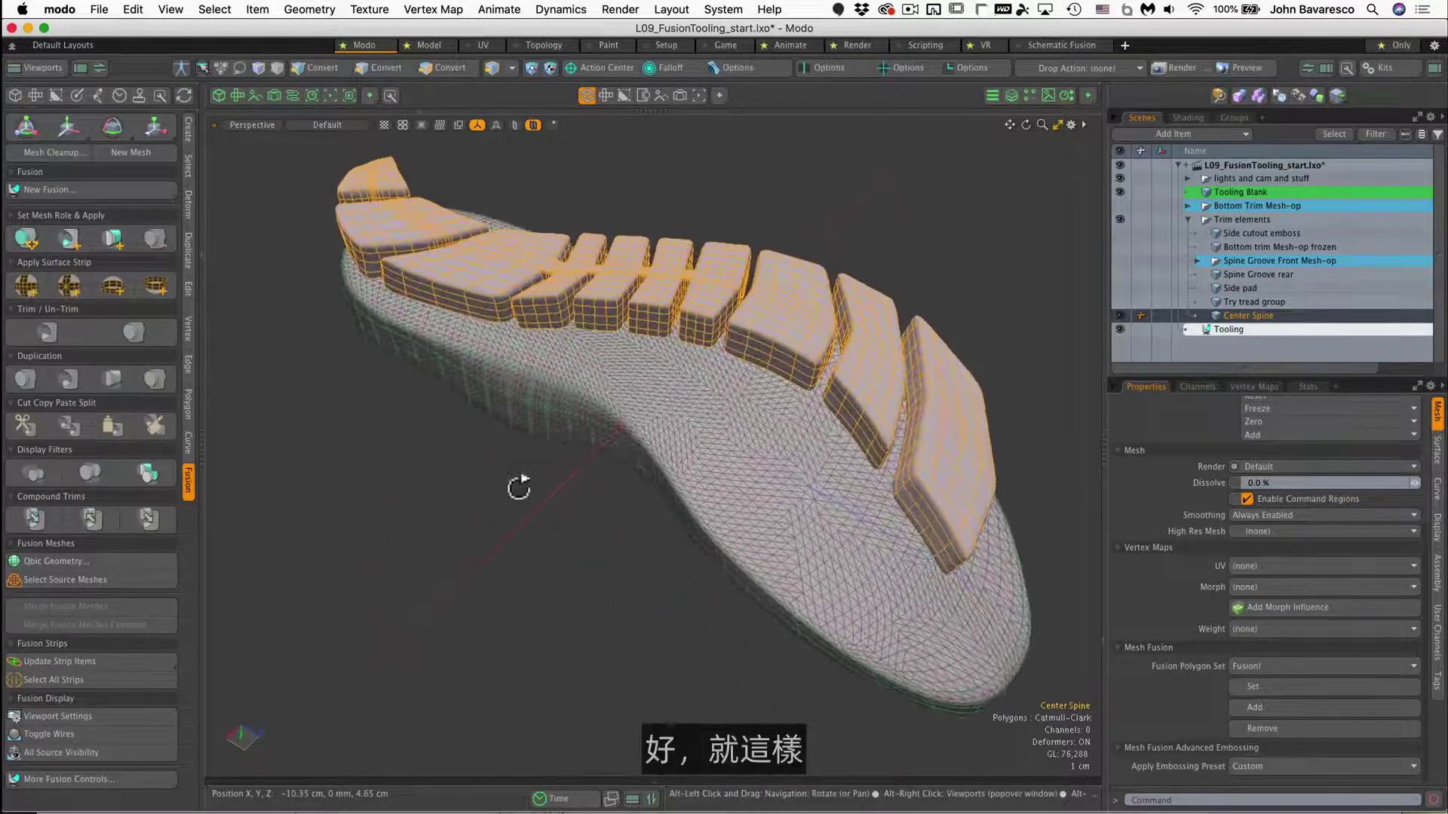
pyautogui.click(519, 488)
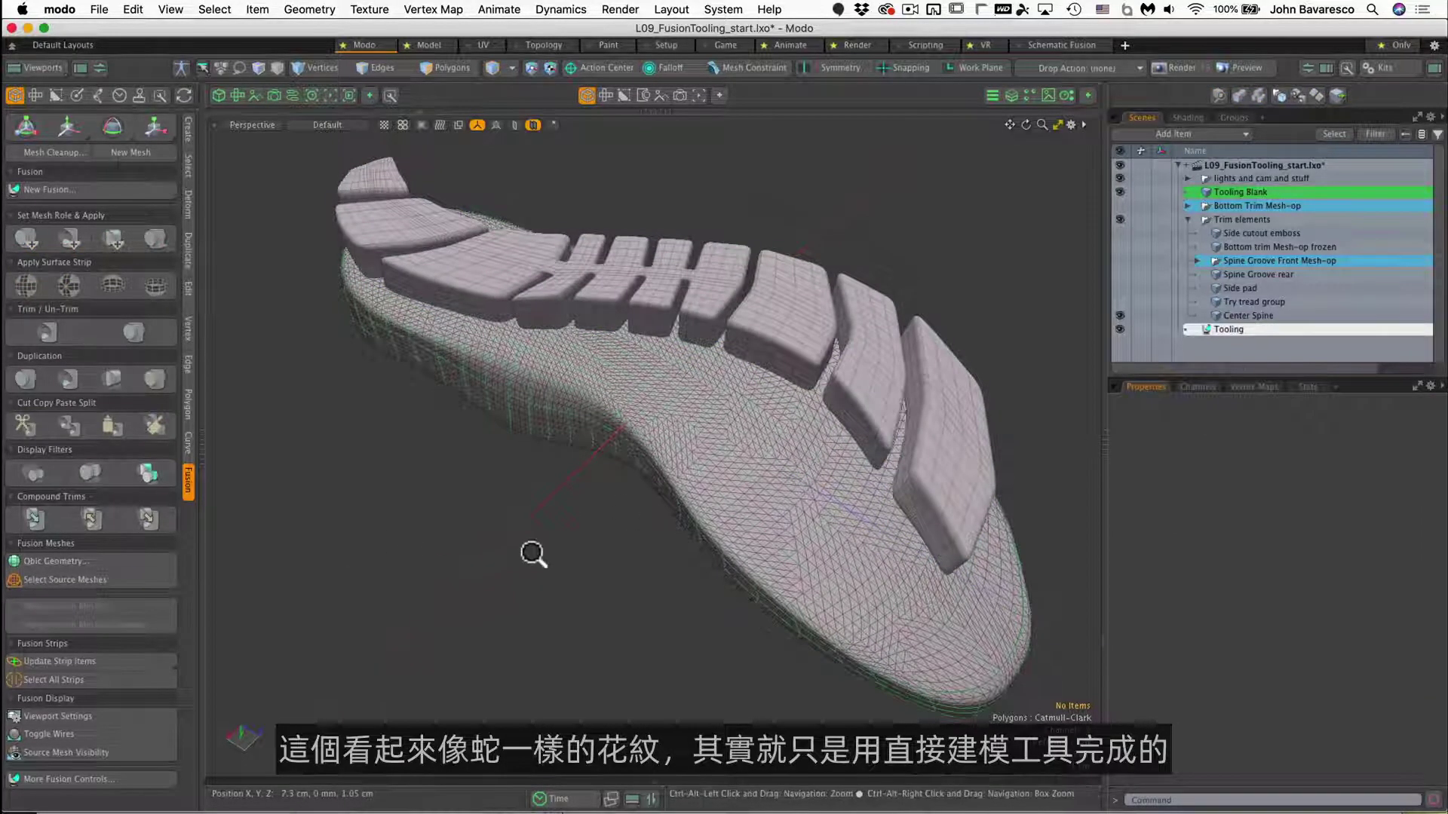
pyautogui.keyDown('alt'); pyautogui.moveTo(533, 556); pyautogui.dragTo(587, 712); pyautogui.keyUp('alt')
pyautogui.keyDown('alt'); pyautogui.moveTo(616, 625); pyautogui.dragTo(577, 583); pyautogui.keyUp('alt')
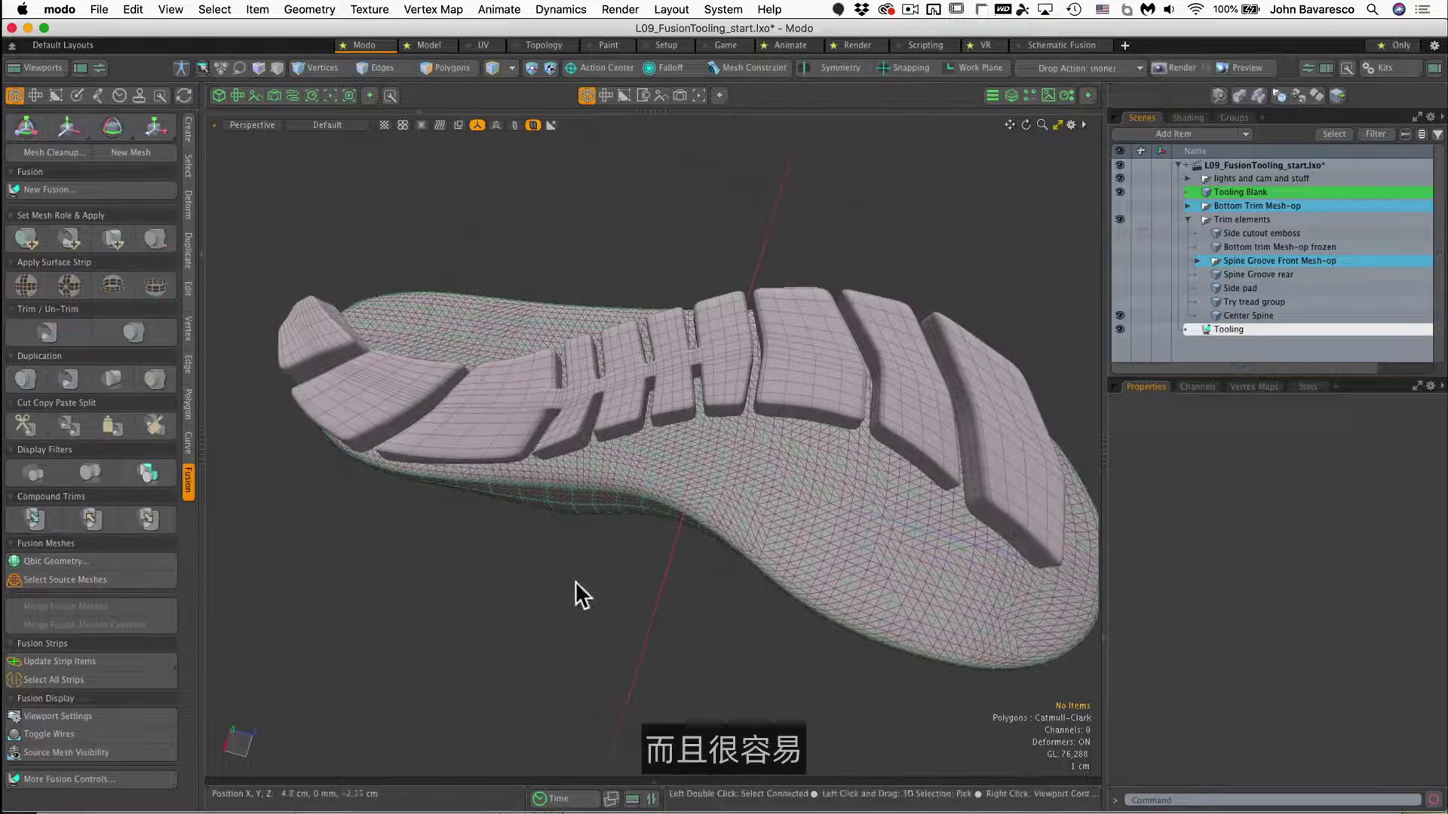
pyautogui.click(818, 400)
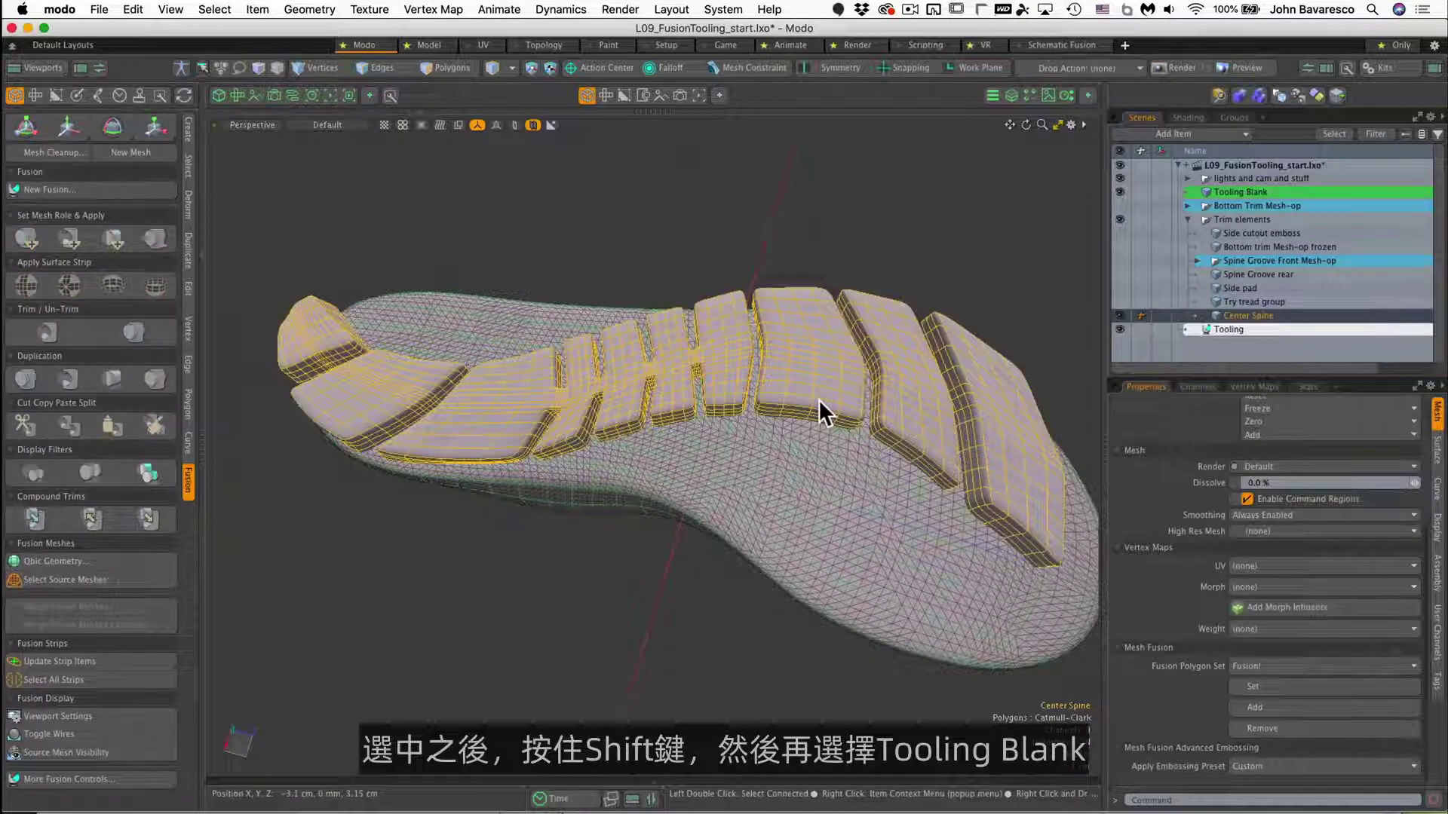
pyautogui.keyDown('shift'); pyautogui.click(725, 480); pyautogui.keyUp('shift')
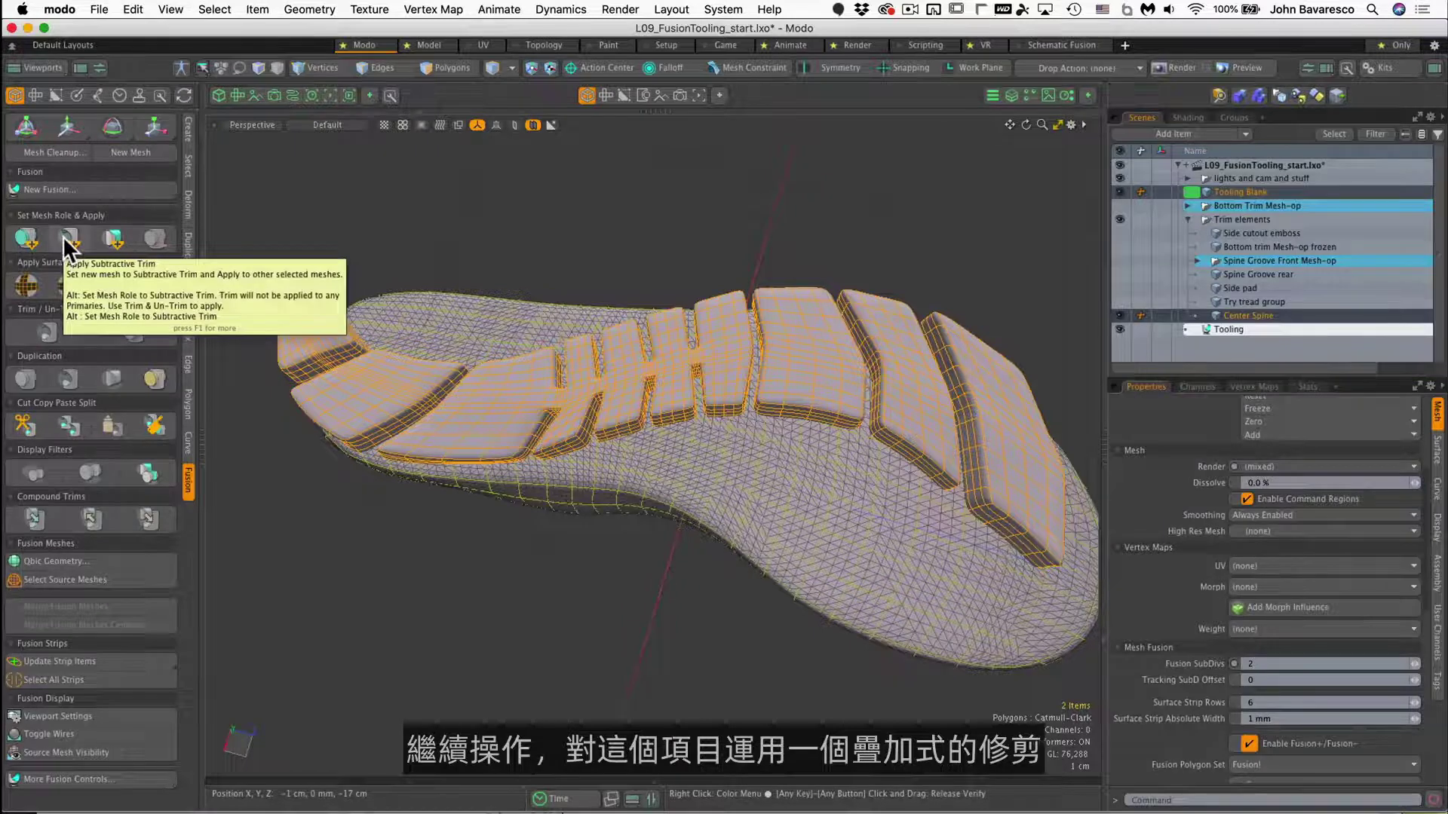
pyautogui.click(26, 238)
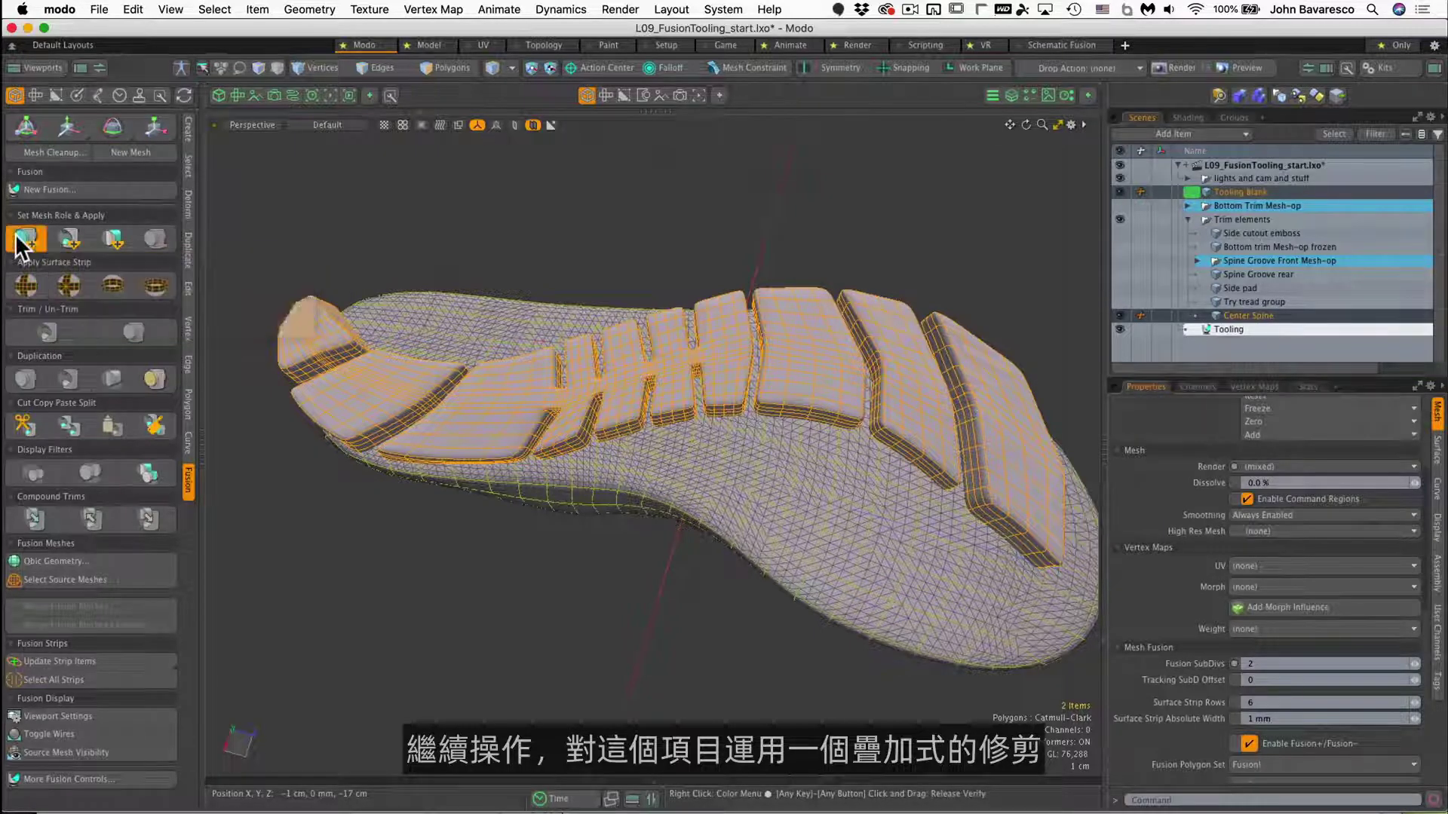
# Move Center Spine along Y into the sole surface, to a Y position of about 0.1 mm
pyautogui.keyDown('alt'); pyautogui.moveTo(562, 672); pyautogui.dragTo(515, 400); pyautogui.keyUp('alt')
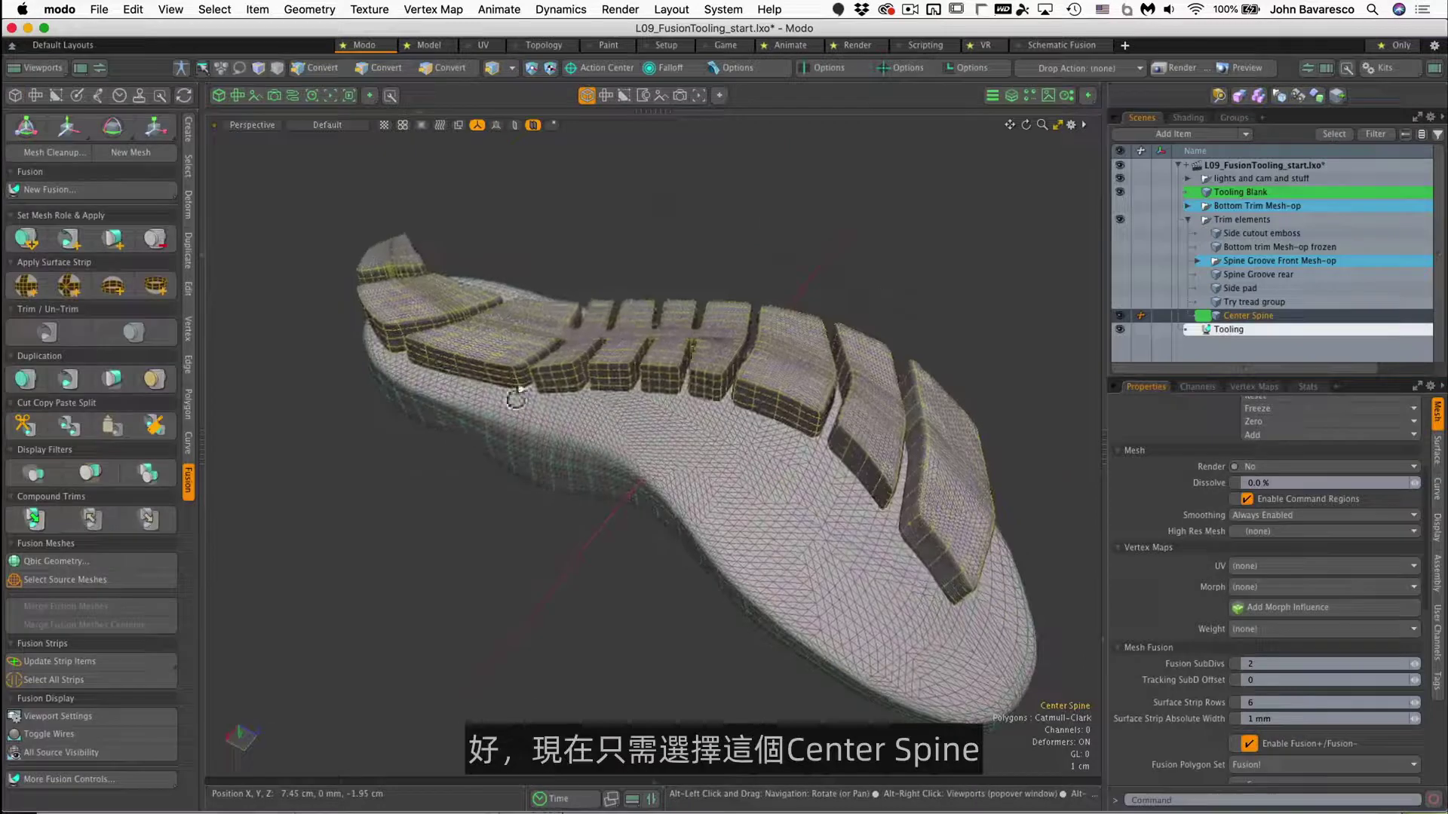
pyautogui.doubleClick(1229, 315)
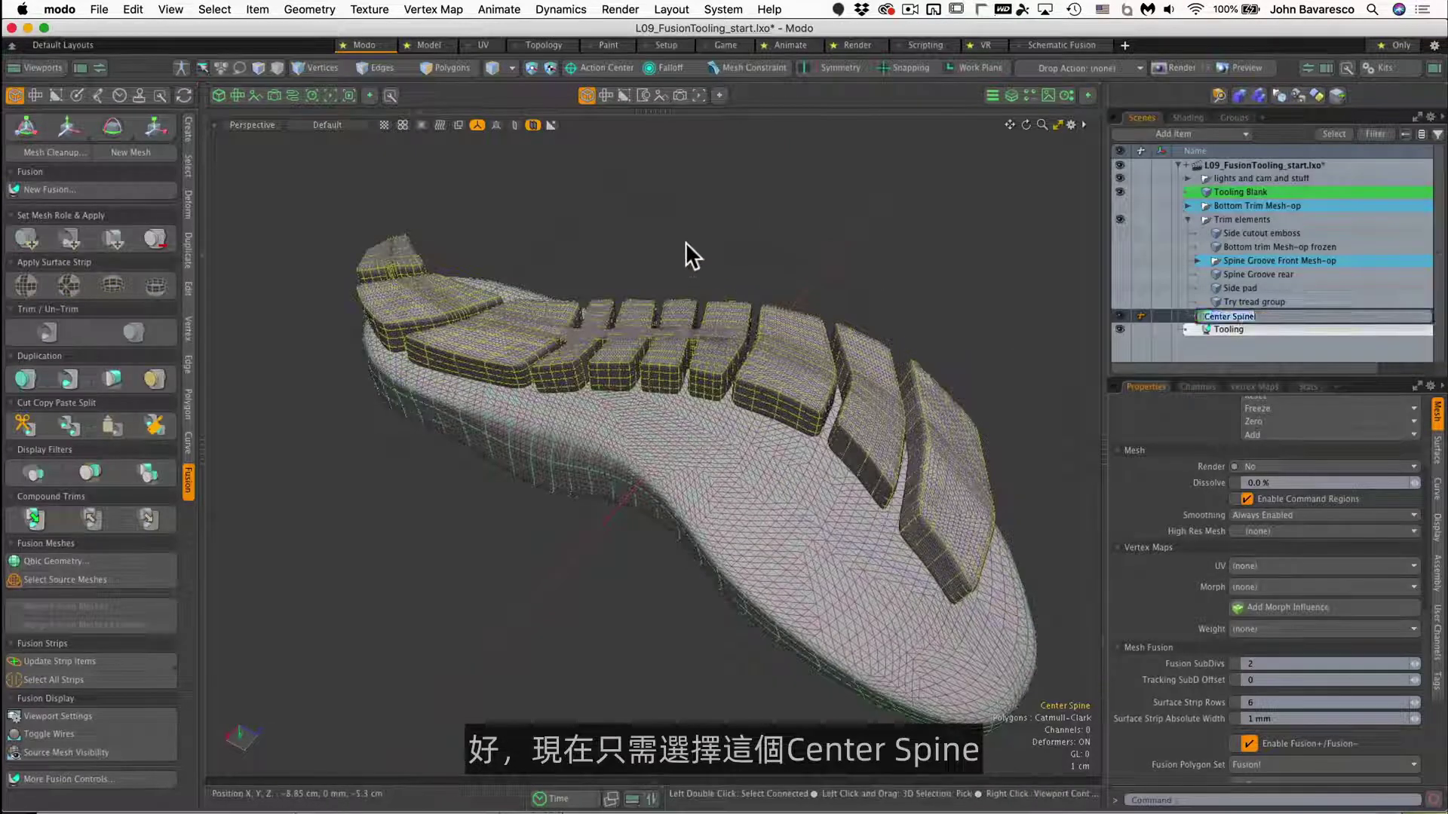
pyautogui.click(1157, 312)
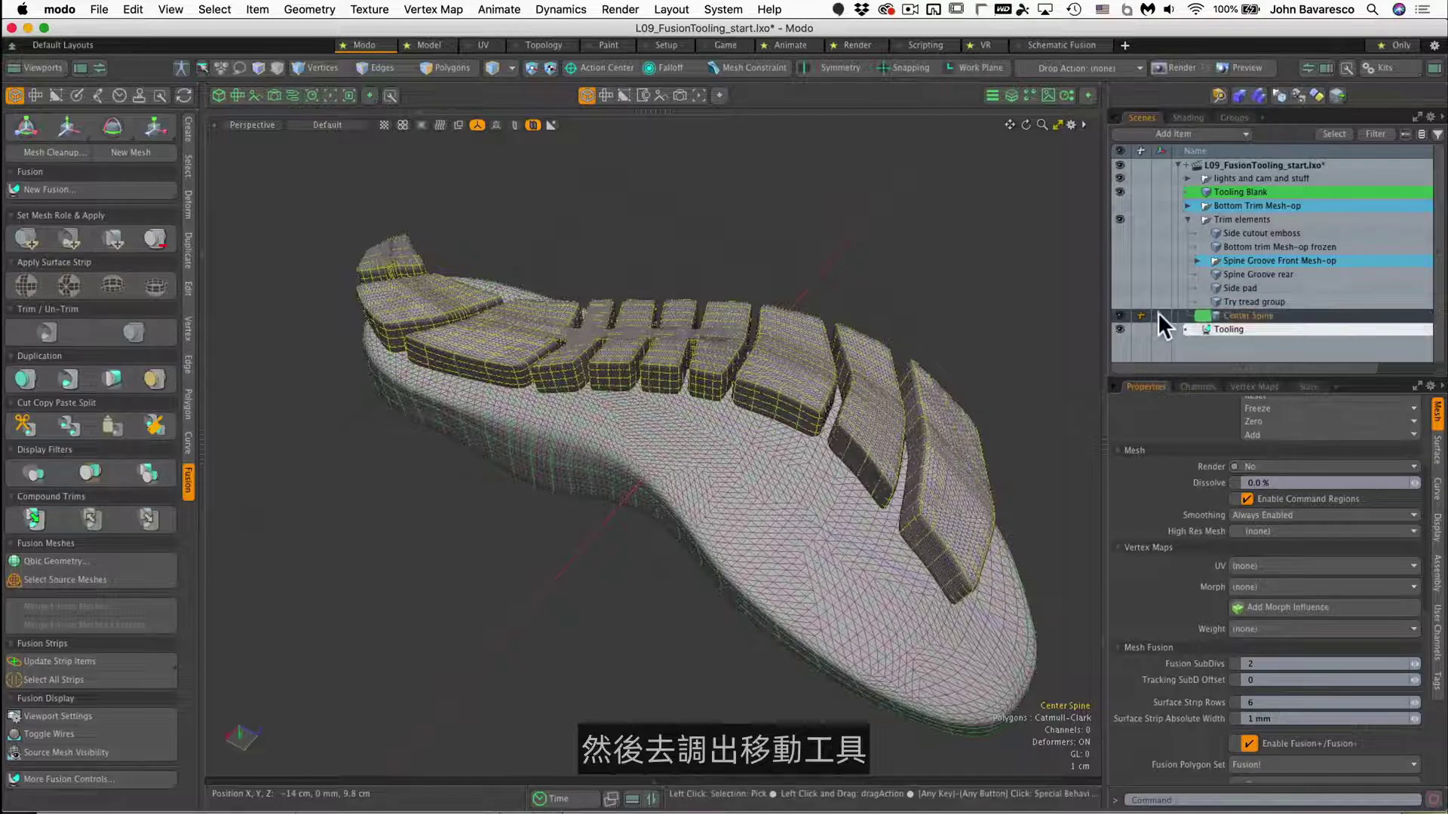
pyautogui.press('w')
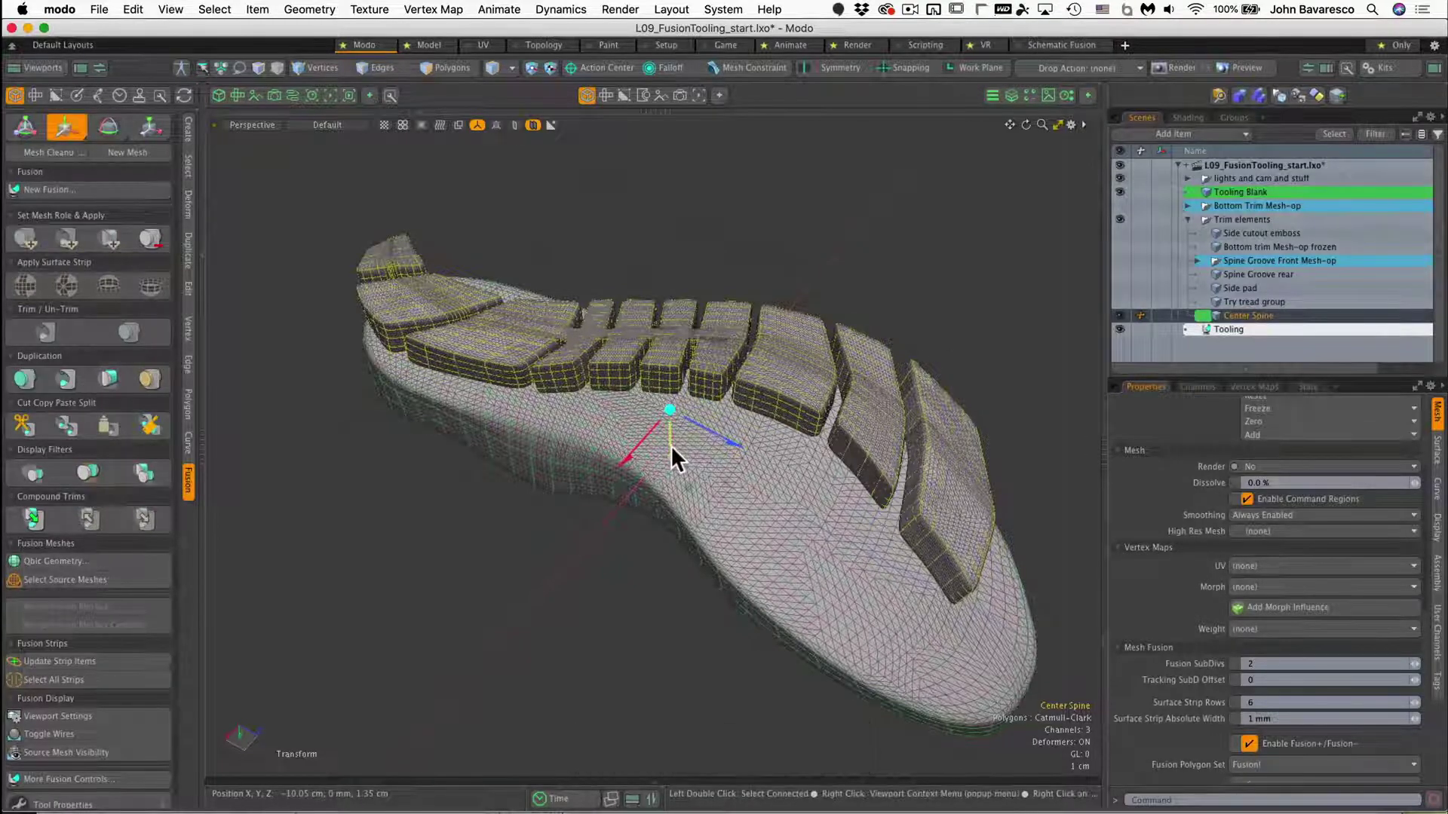
pyautogui.moveTo(673, 448)
pyautogui.keyDown('alt'); pyautogui.mouseDown()
pyautogui.moveTo(739, 381)
pyautogui.moveTo(721, 346)
pyautogui.moveTo(686, 384)
pyautogui.moveTo(685, 418)
pyautogui.moveTo(703, 407)
pyautogui.mouseUp(); pyautogui.keyUp('alt')
pyautogui.scroll(2, 742, 382)
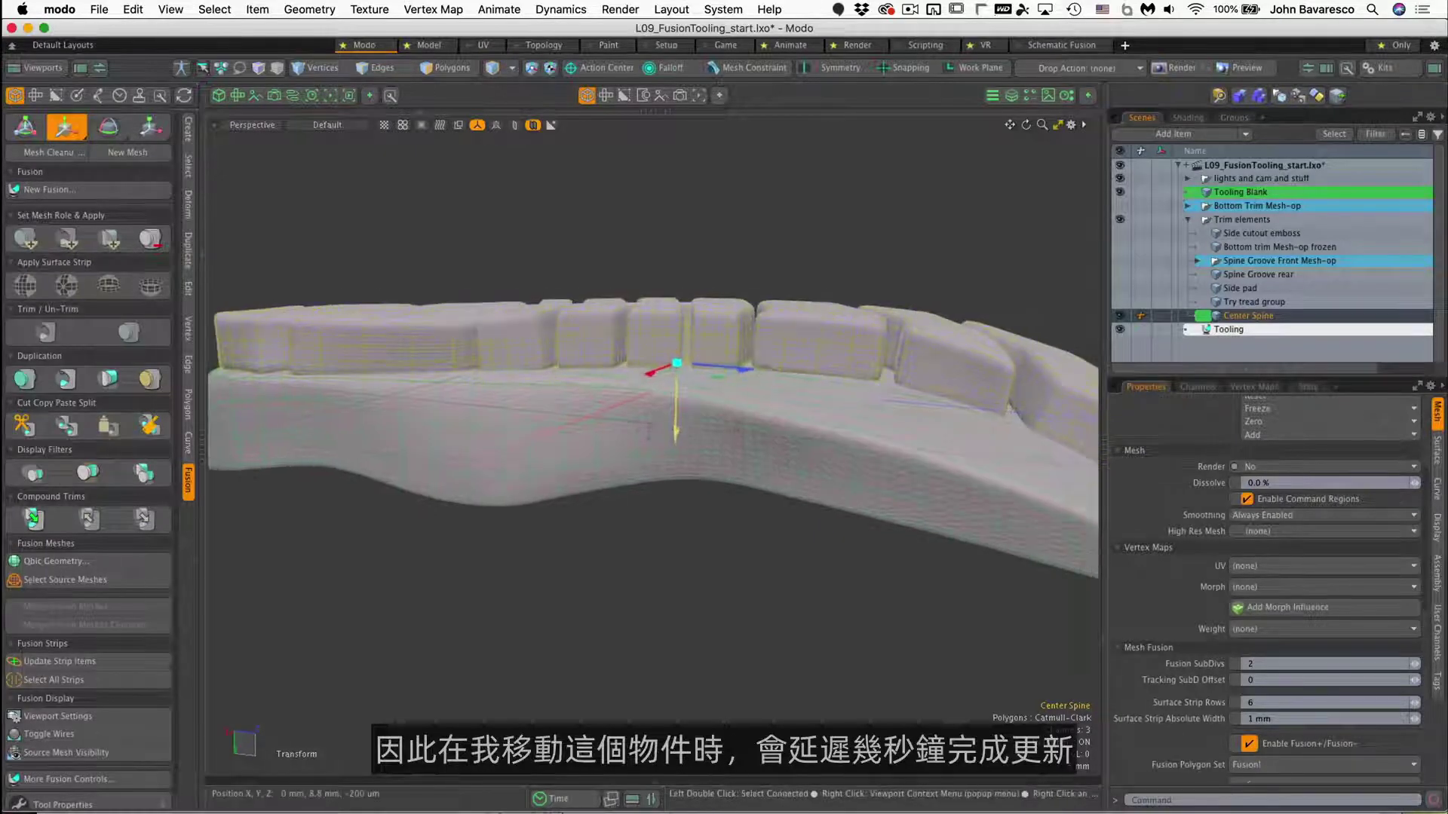
pyautogui.keyDown('alt'); pyautogui.moveTo(825, 375); pyautogui.dragTo(682, 472); pyautogui.keyUp('alt')
pyautogui.keyDown('alt'); pyautogui.keyDown('shift'); pyautogui.moveTo(747, 414); pyautogui.dragTo(829, 377); pyautogui.keyUp('shift'); pyautogui.keyUp('alt')
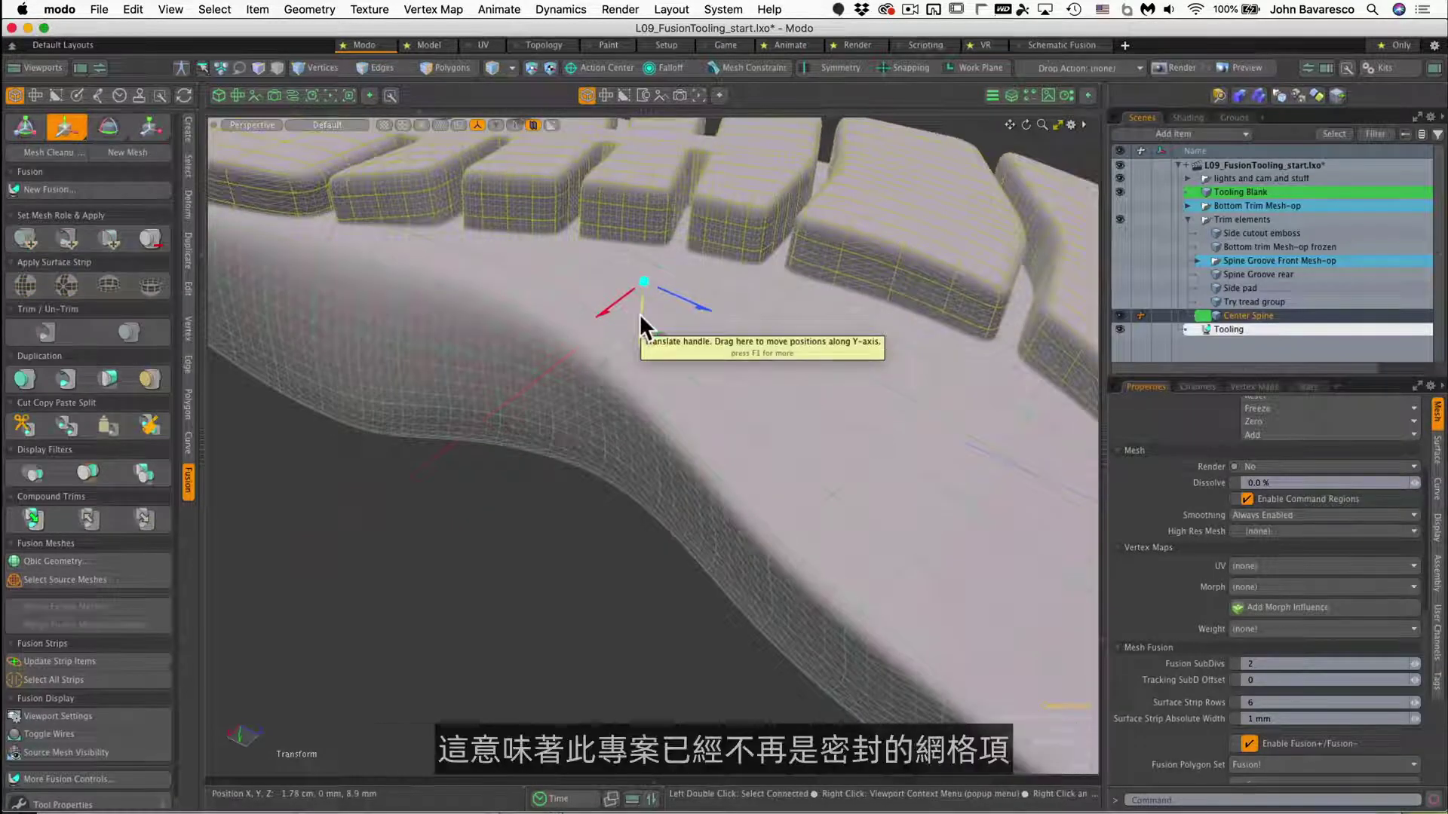
pyautogui.moveTo(639, 314); pyautogui.dragTo(690, 341)
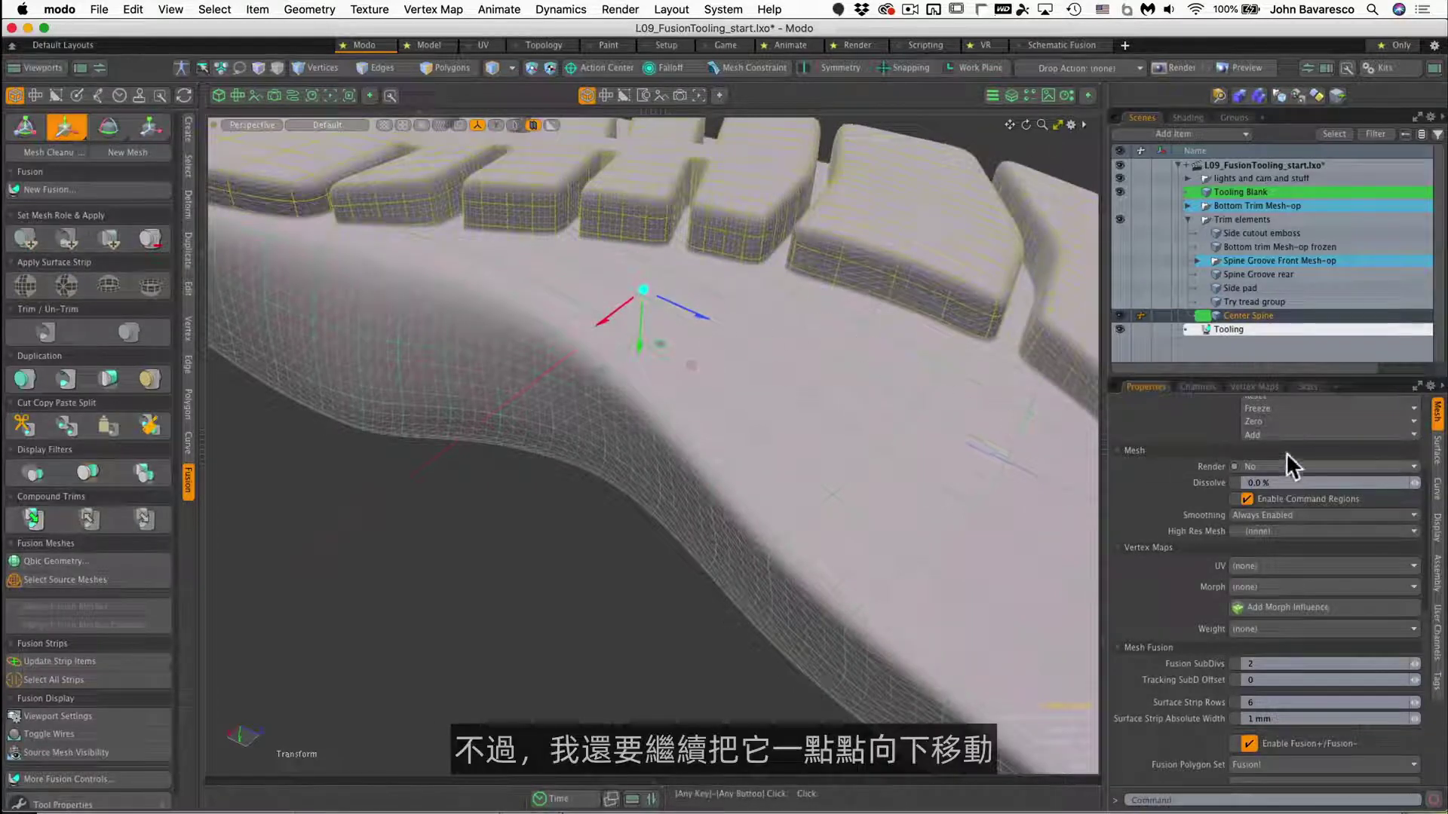
pyautogui.scroll(5, 1383, 437)
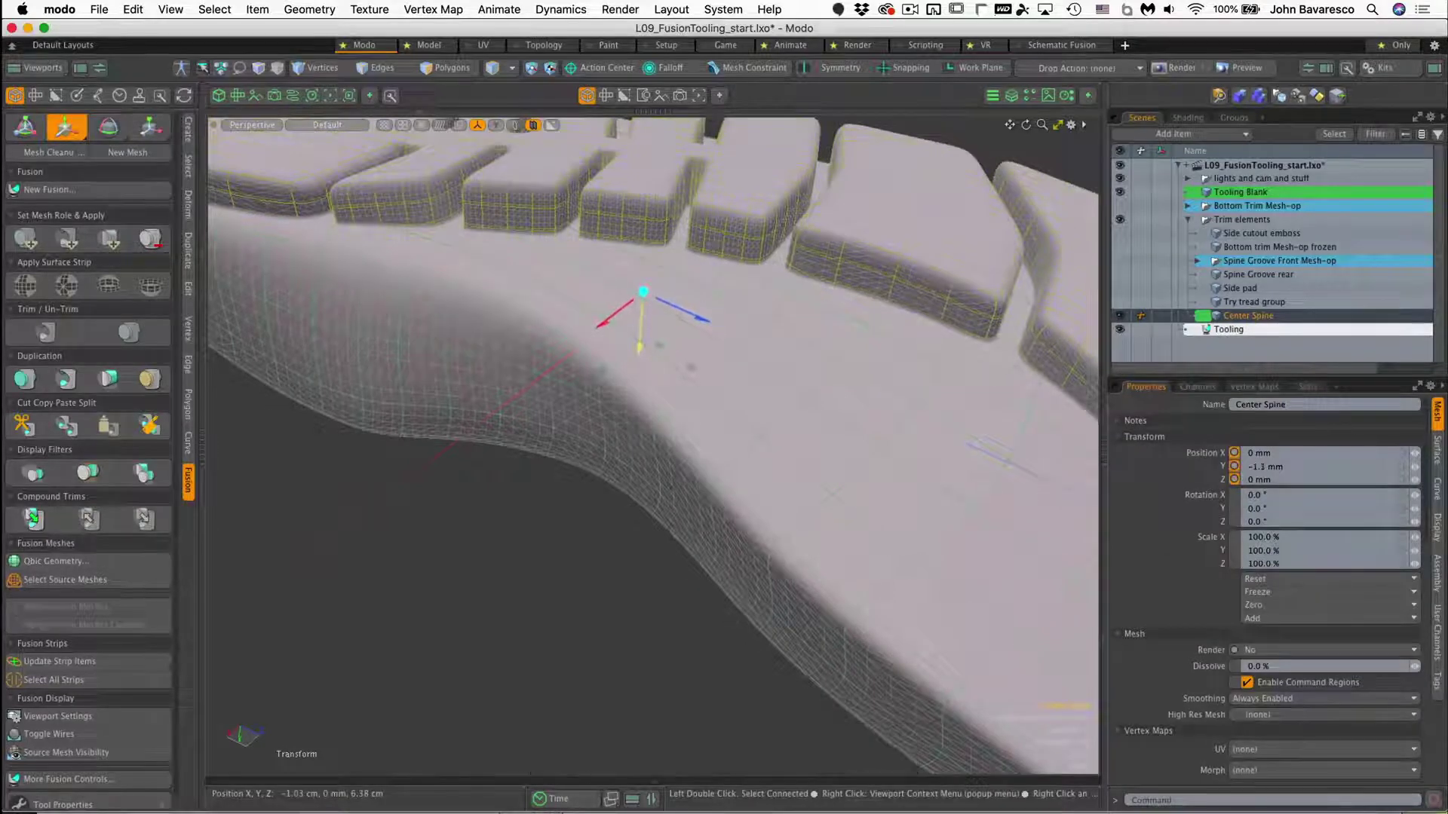
pyautogui.moveTo(643, 292); pyautogui.dragTo(642, 297)
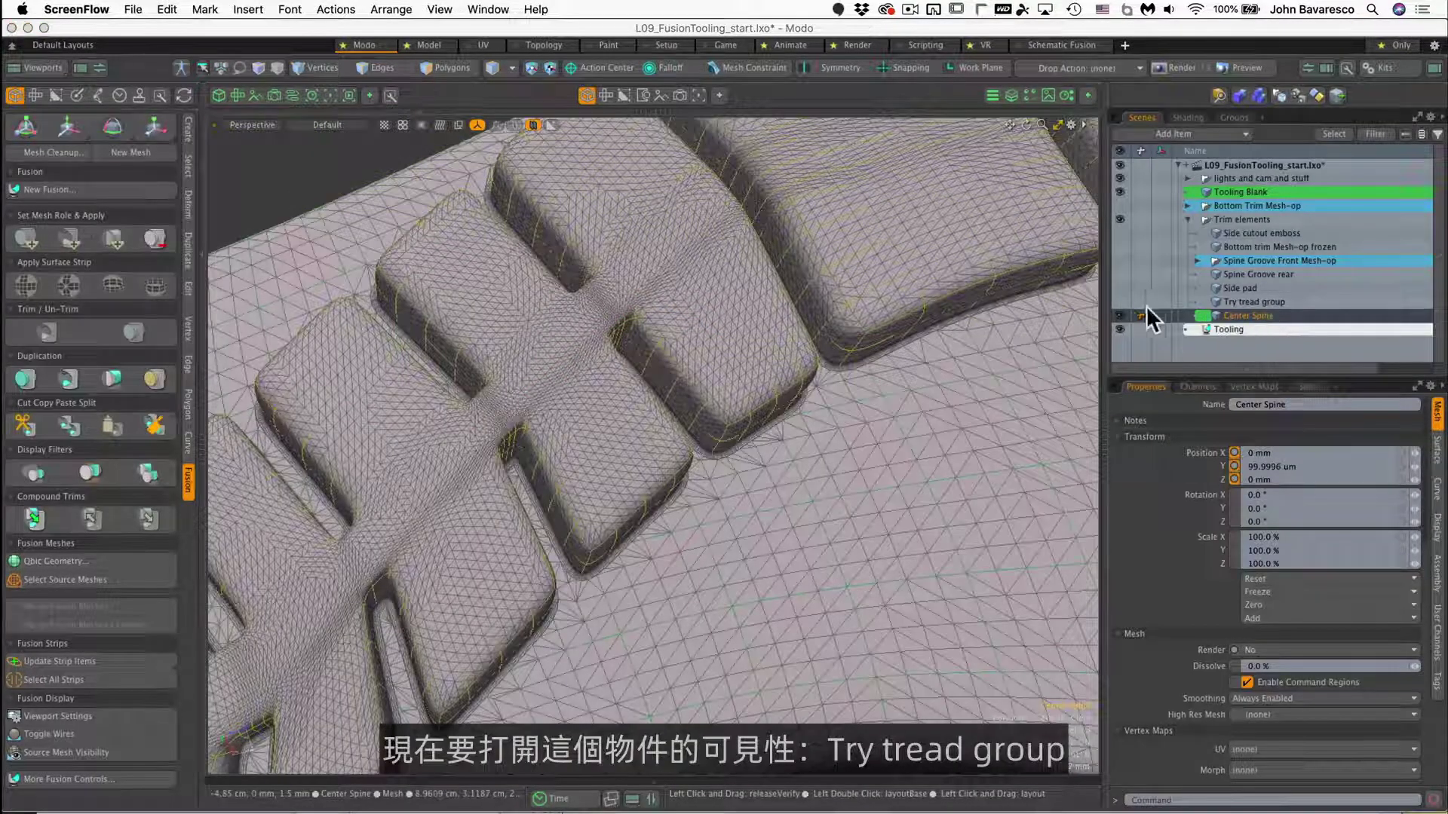
# Show the Try tread group and apply it to the Tooling Blank with the Fusion: Apply Primary drop action
pyautogui.click(1121, 302)
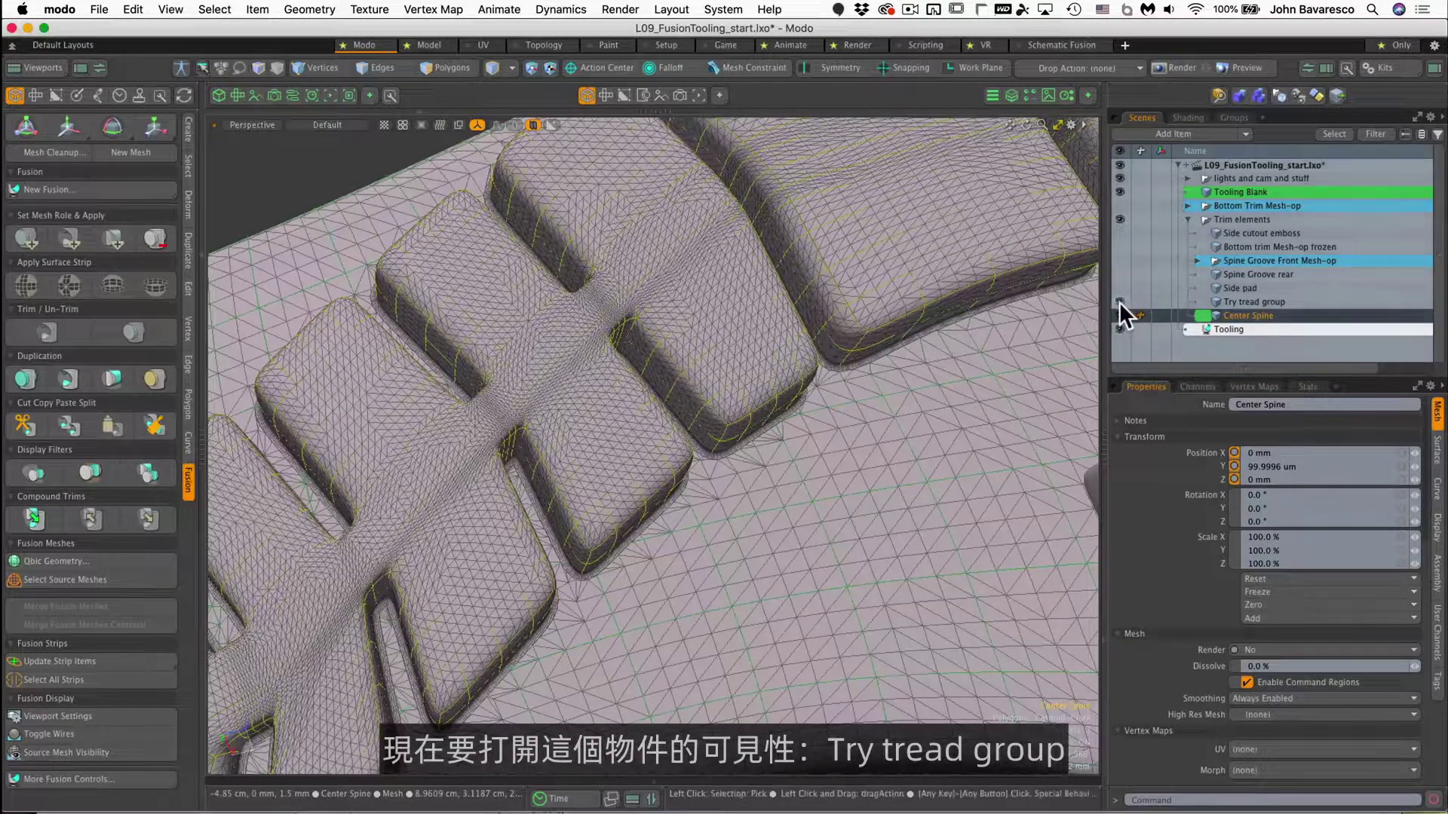
pyautogui.keyDown('ctrl'); pyautogui.keyDown('alt'); pyautogui.moveTo(888, 455); pyautogui.dragTo(737, 349); pyautogui.keyUp('alt'); pyautogui.keyUp('ctrl')
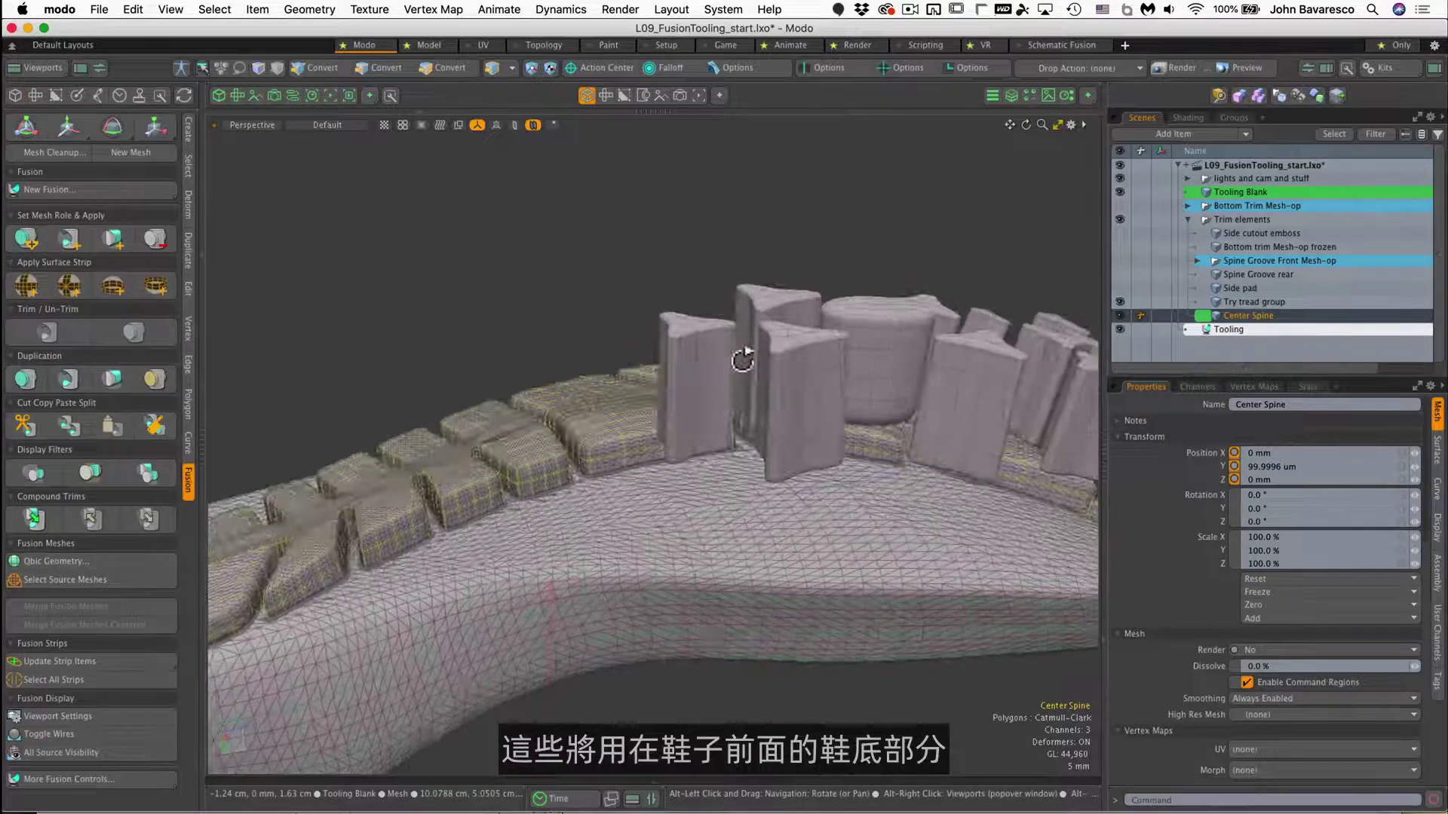
pyautogui.click(794, 374)
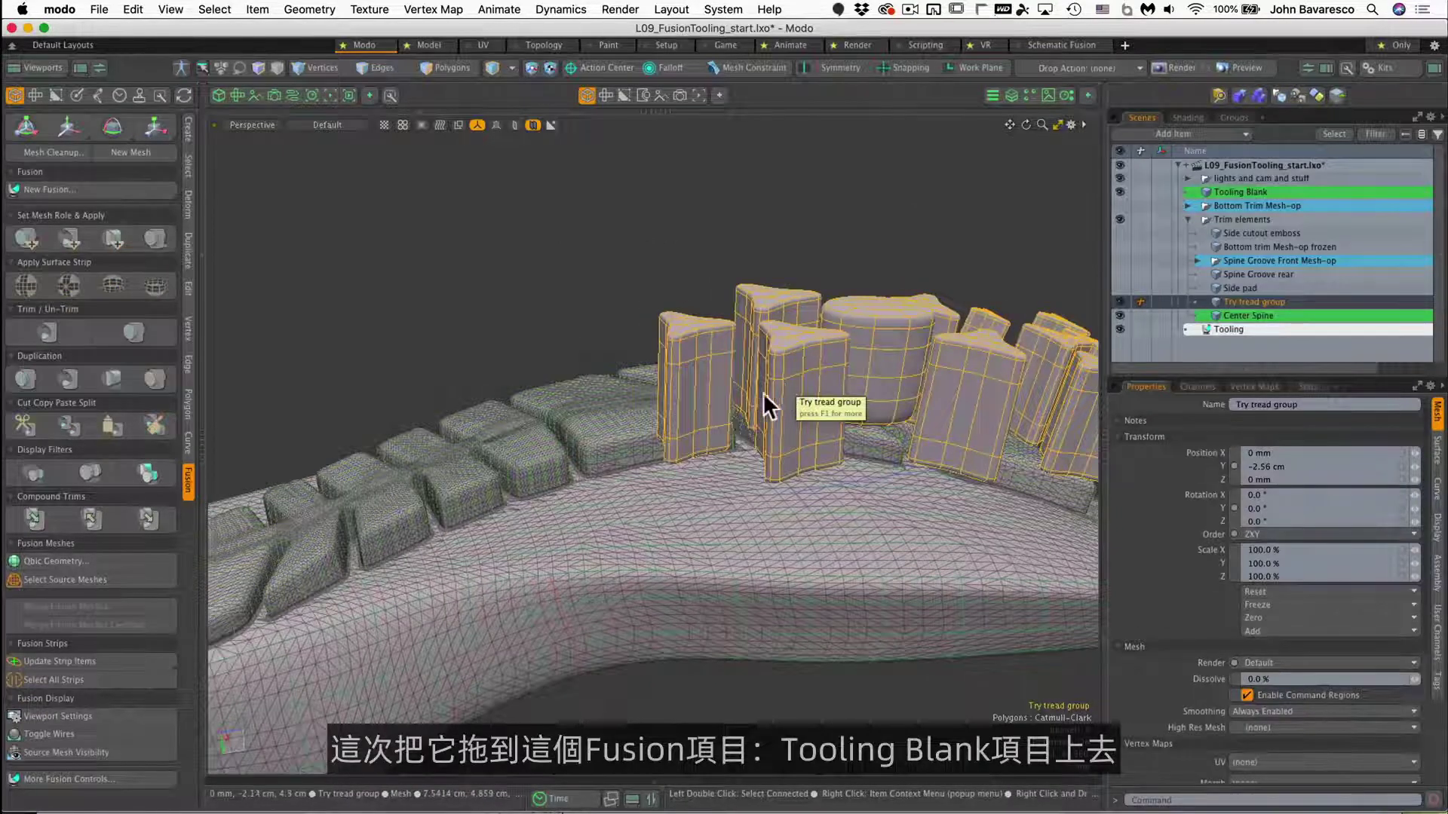
pyautogui.rightClick(727, 595)
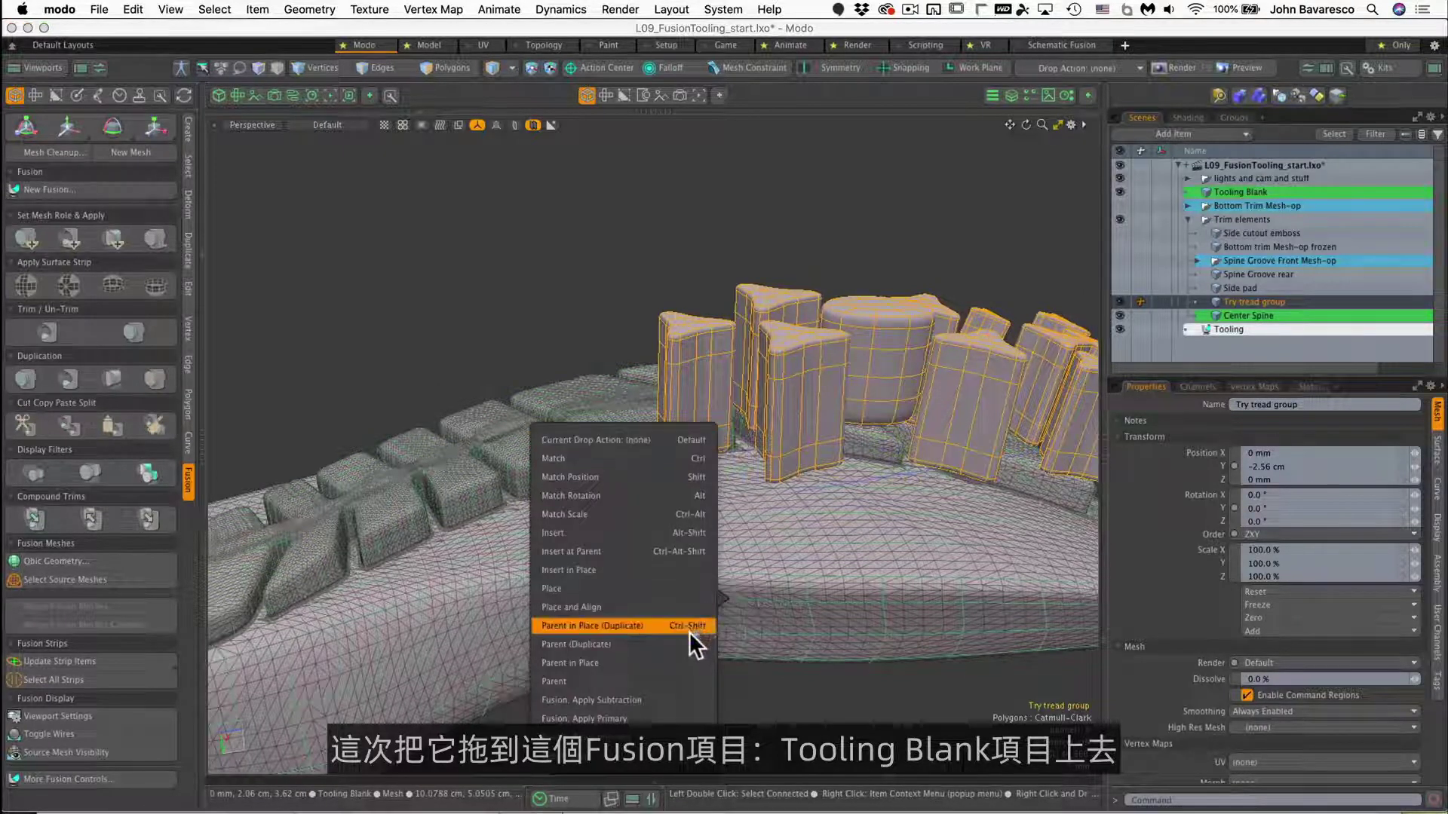
pyautogui.click(665, 719)
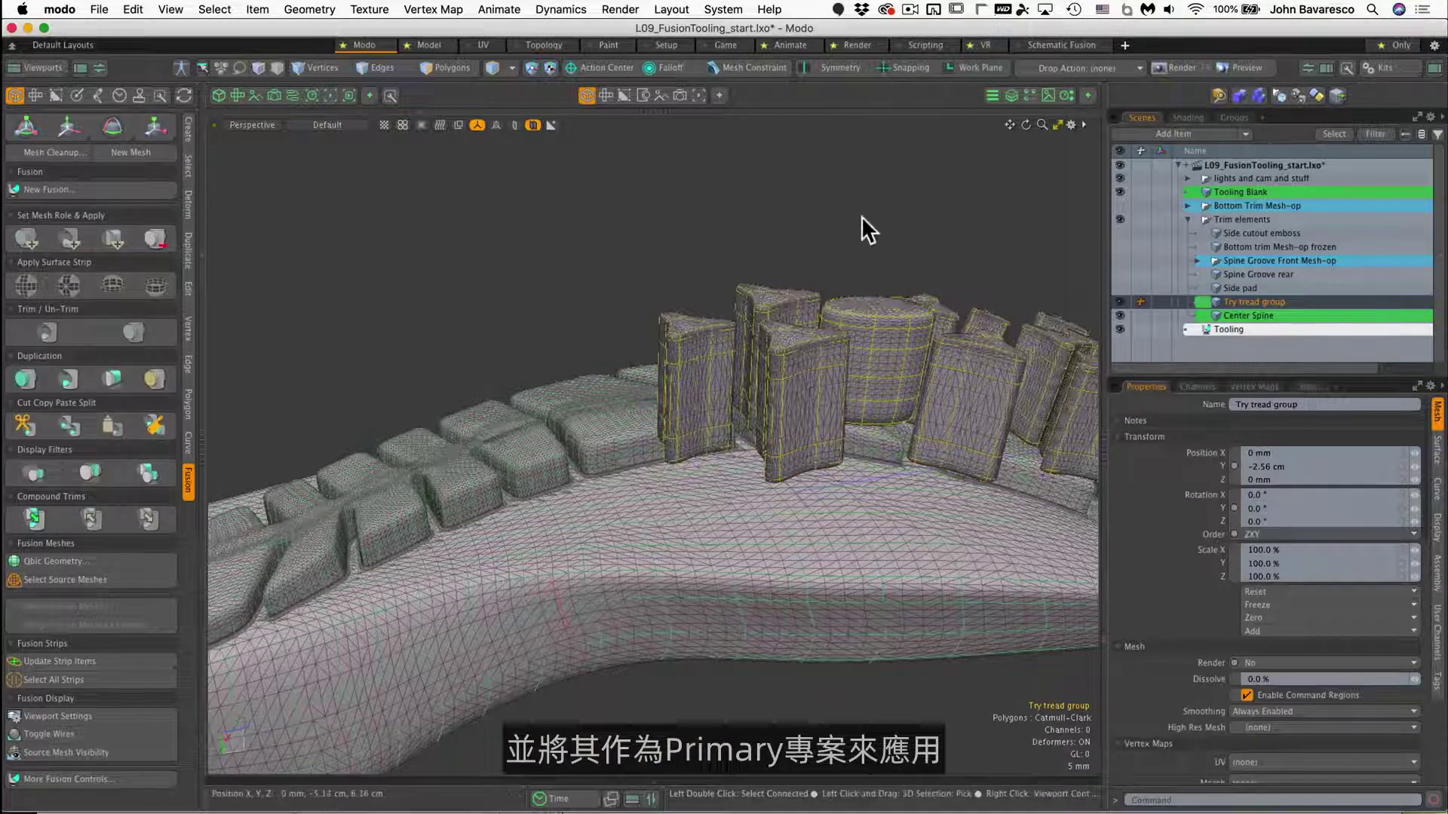
# Move the Try tread group down onto the forefoot of the sole and set its Y position to 0 mm
pyautogui.press('w')
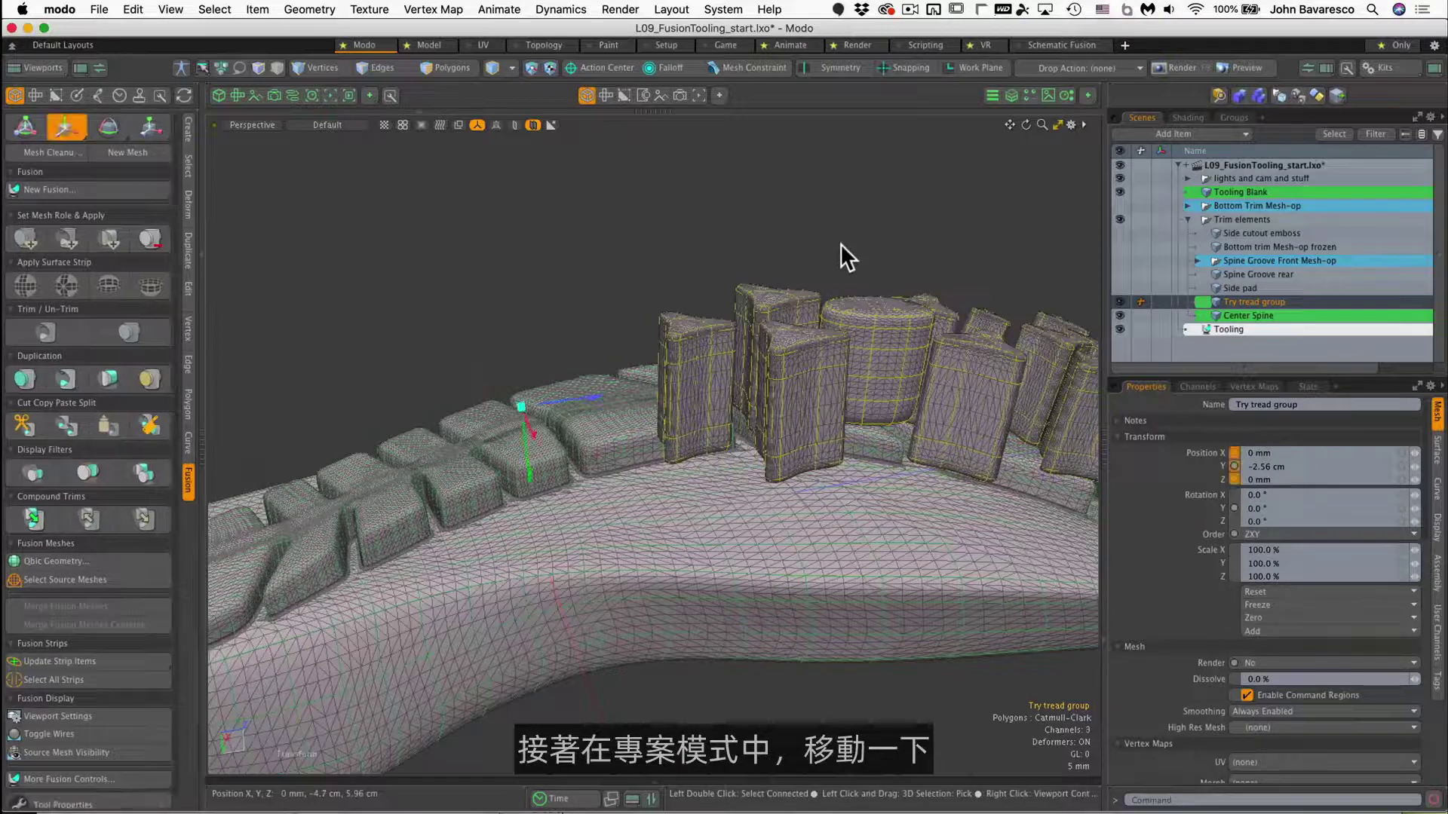
pyautogui.moveTo(532, 475); pyautogui.dragTo(543, 595)
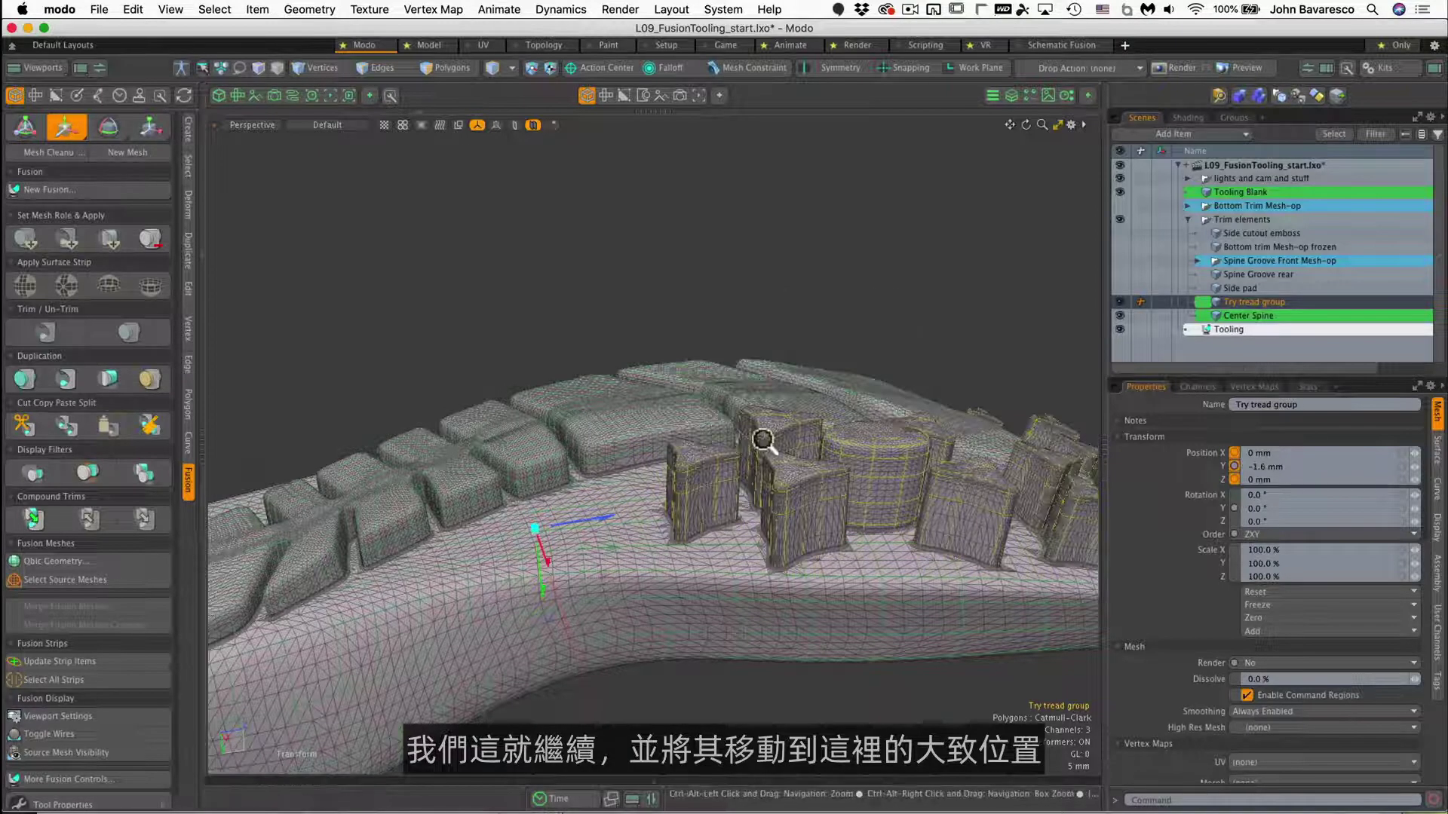
pyautogui.keyDown('ctrl'); pyautogui.keyDown('alt'); pyautogui.moveTo(763, 441); pyautogui.dragTo(721, 265); pyautogui.keyUp('alt'); pyautogui.keyUp('ctrl')
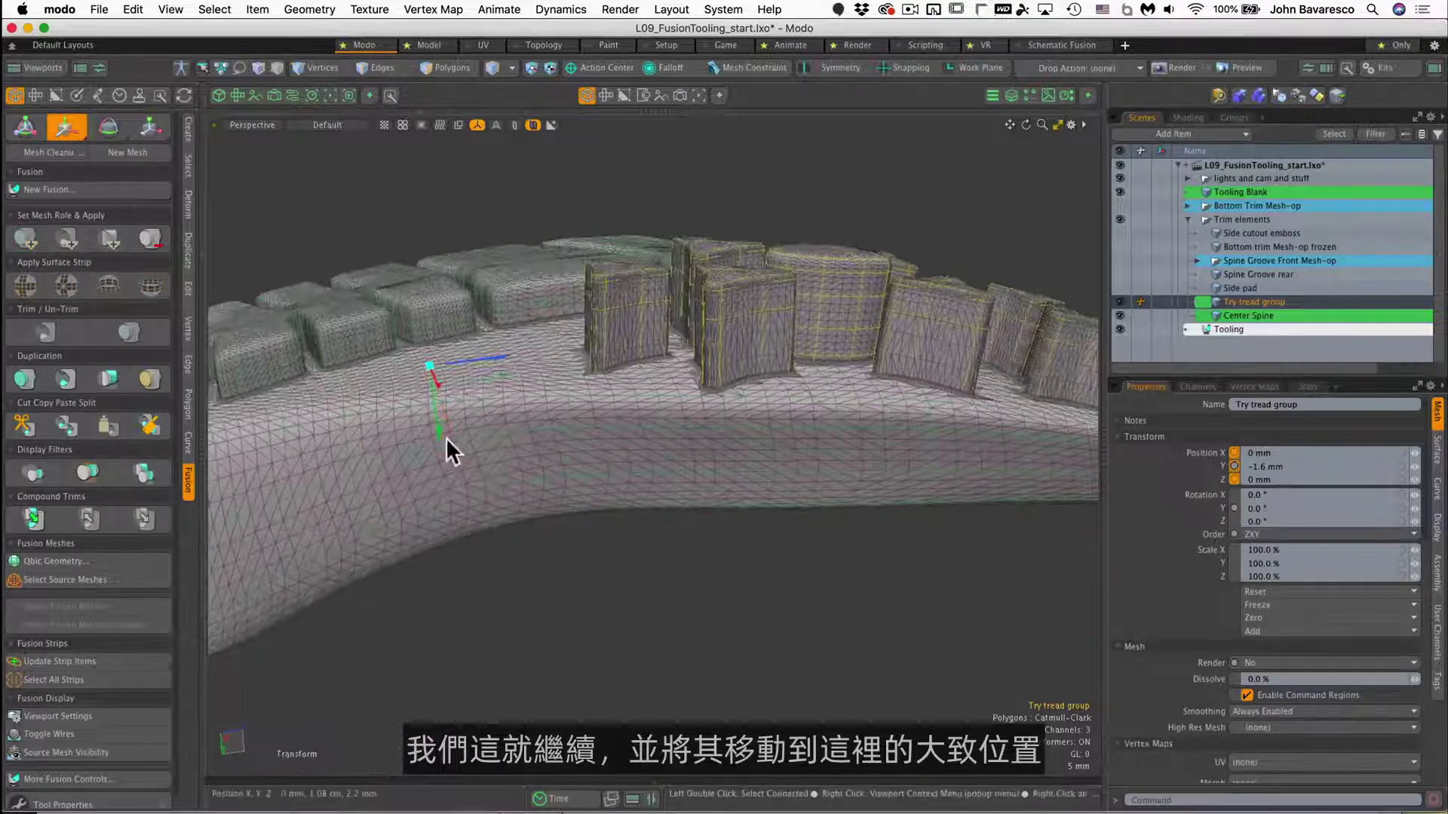
pyautogui.click(1290, 466)
pyautogui.write('0')
pyautogui.press('Return')
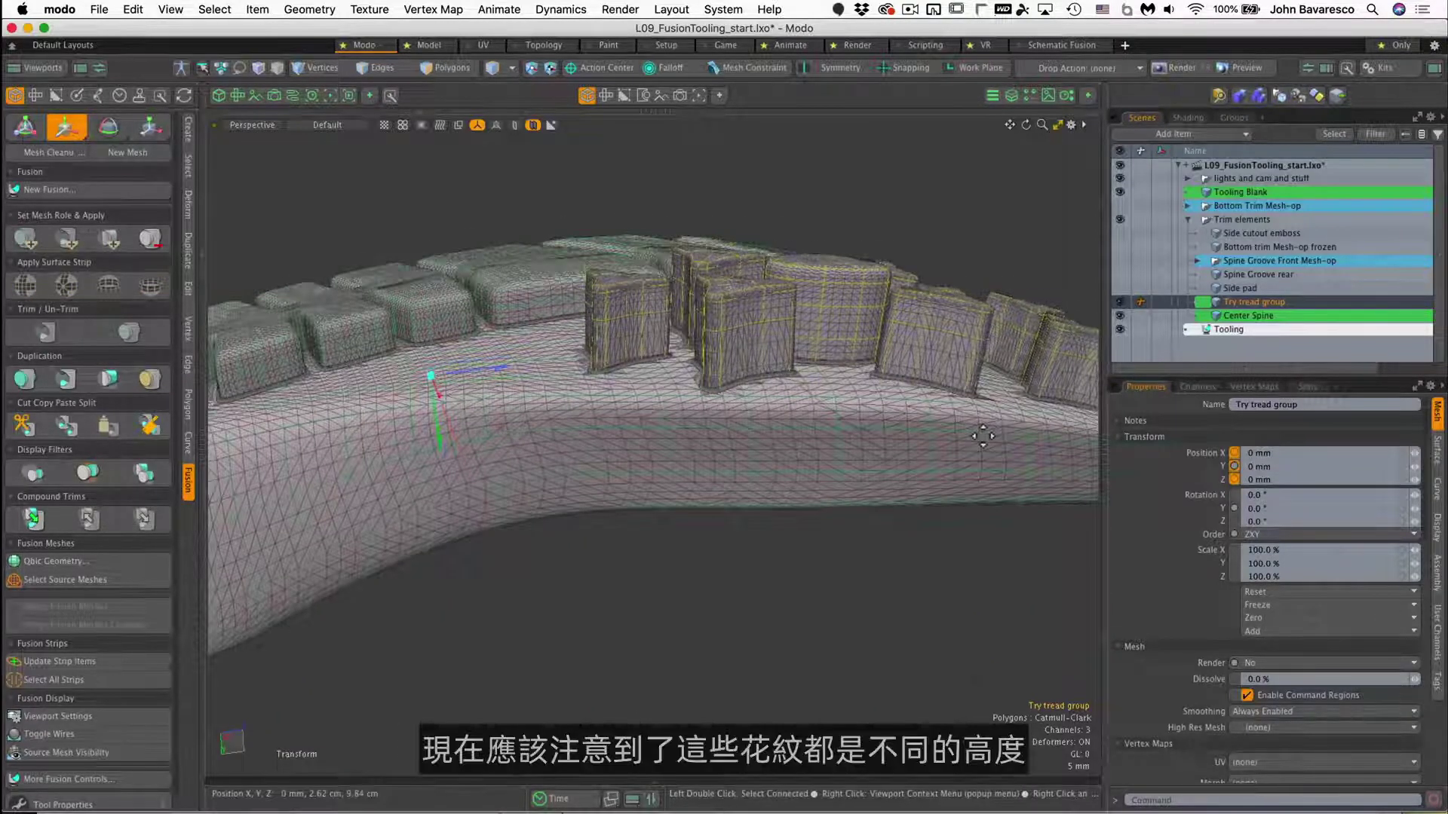
# Show the Side pad mesh and apply it to the Tooling Blank as a fusion primary
pyautogui.keyDown('alt'); pyautogui.moveTo(716, 389); pyautogui.dragTo(716, 285); pyautogui.keyUp('alt')
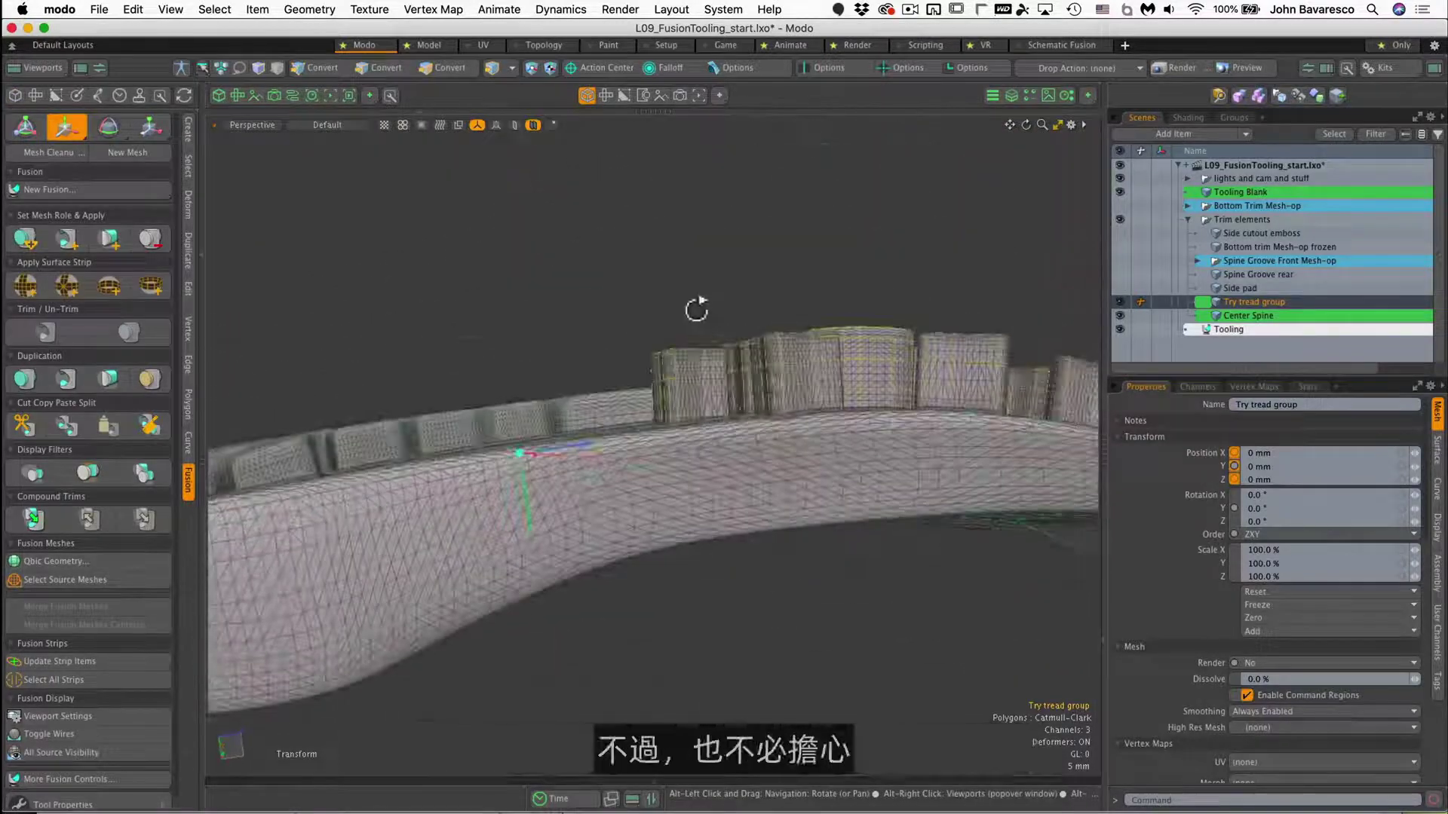
pyautogui.keyDown('alt'); pyautogui.moveTo(757, 362); pyautogui.dragTo(762, 459); pyautogui.keyUp('alt')
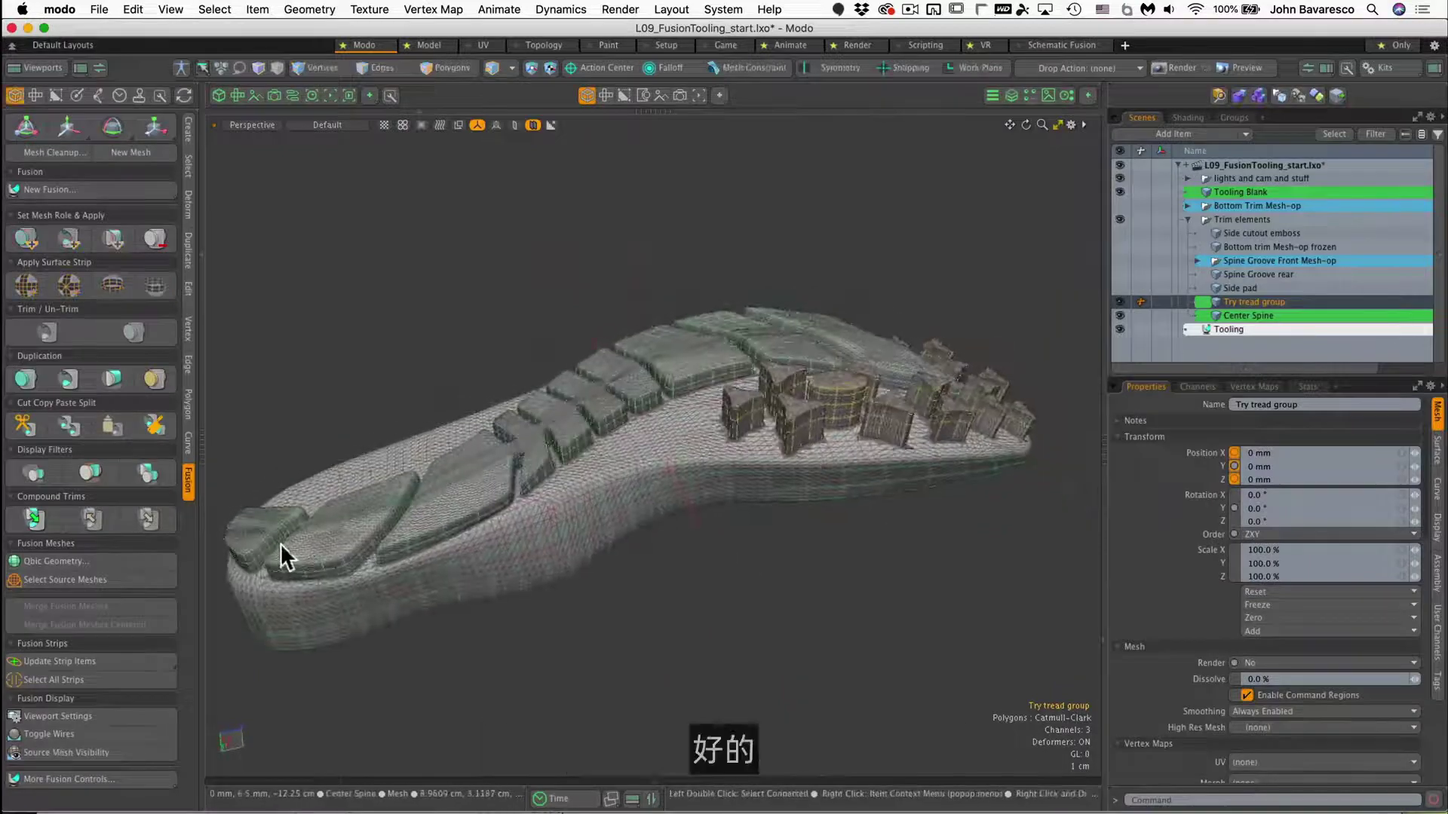
pyautogui.keyDown('ctrl'); pyautogui.keyDown('alt'); pyautogui.moveTo(918, 382); pyautogui.dragTo(814, 609); pyautogui.keyUp('alt'); pyautogui.keyUp('ctrl')
pyautogui.click(1119, 288)
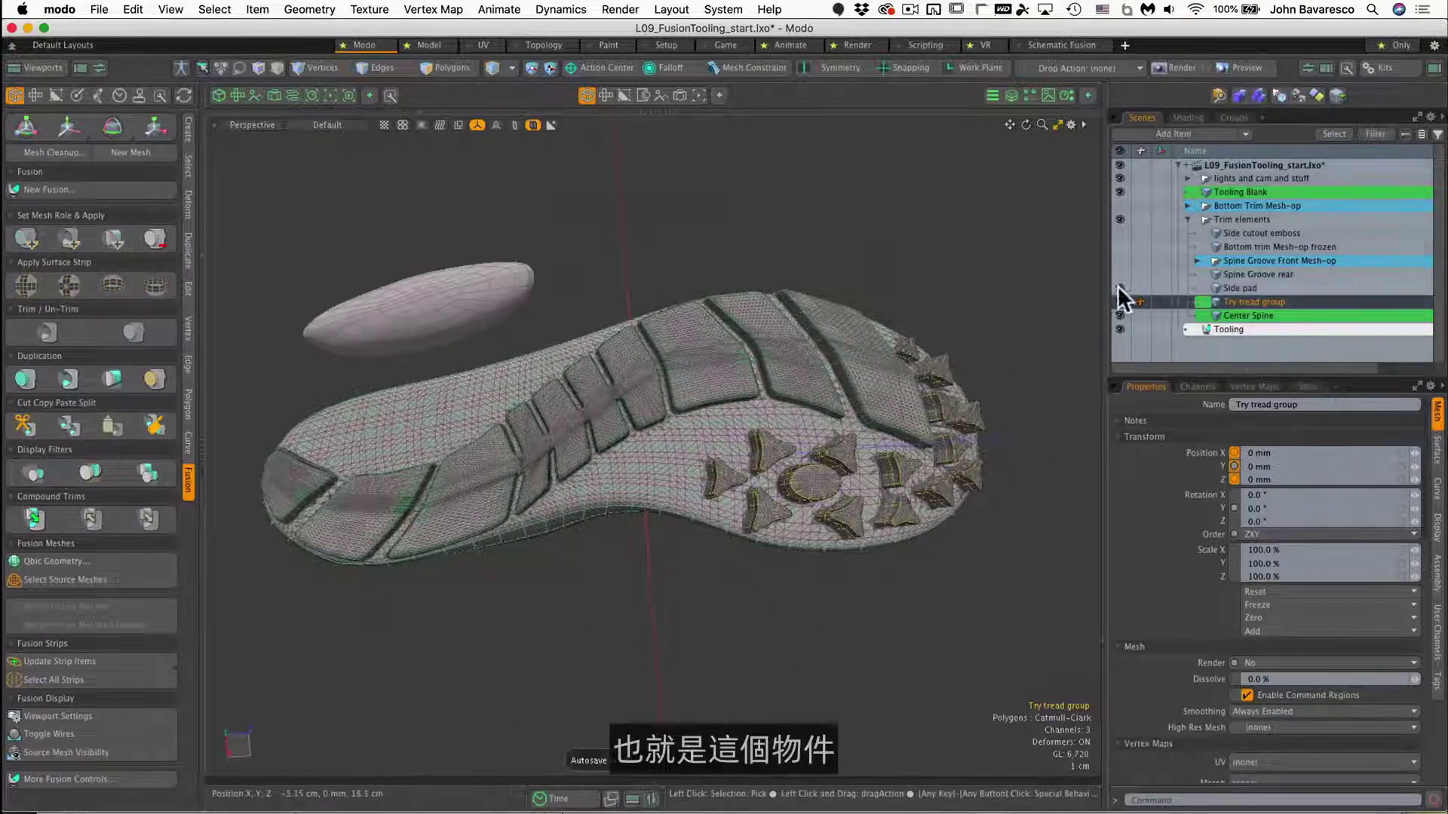
pyautogui.click(364, 339)
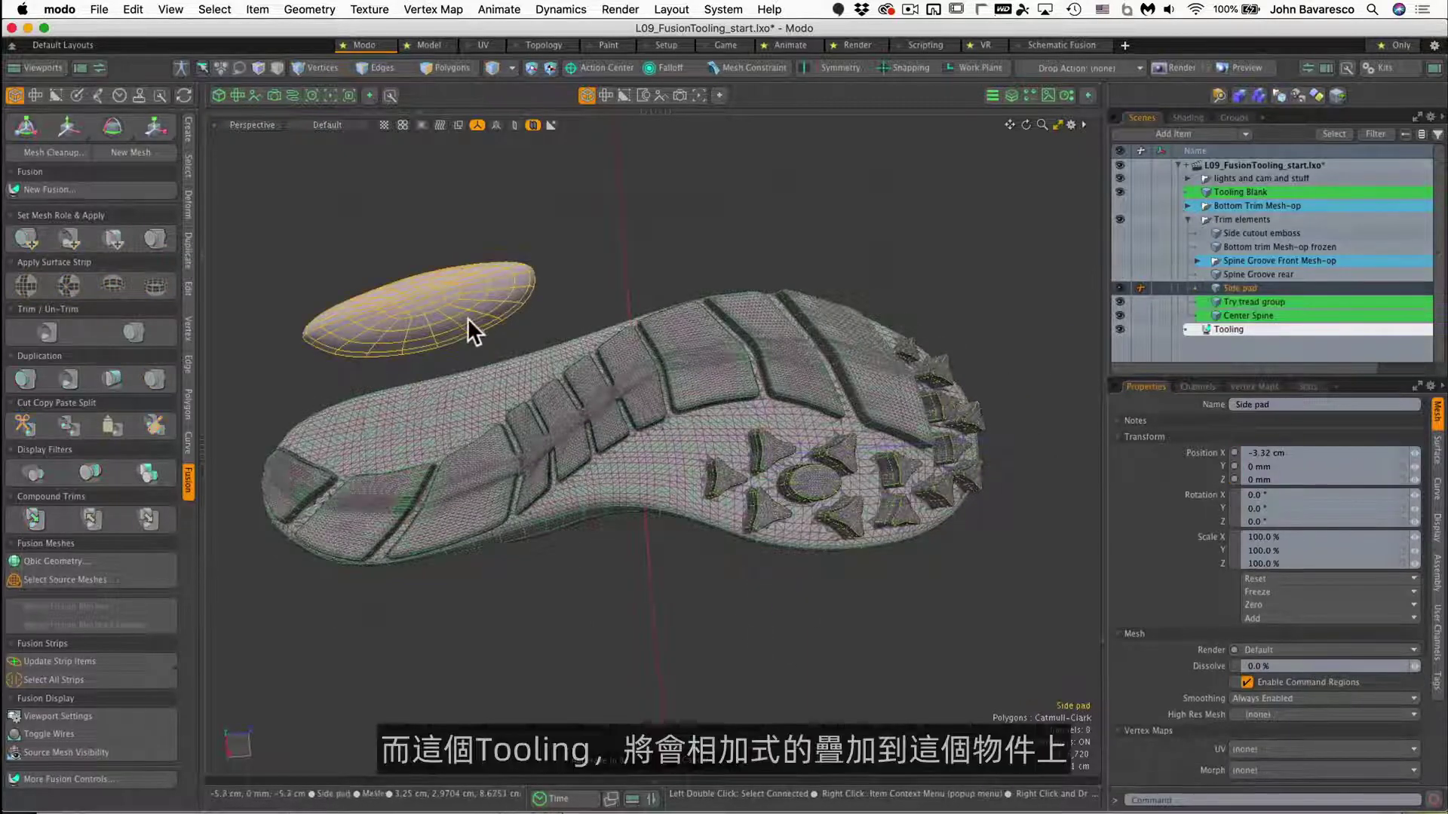
pyautogui.keyDown('shift'); pyautogui.click(454, 411); pyautogui.keyUp('shift')
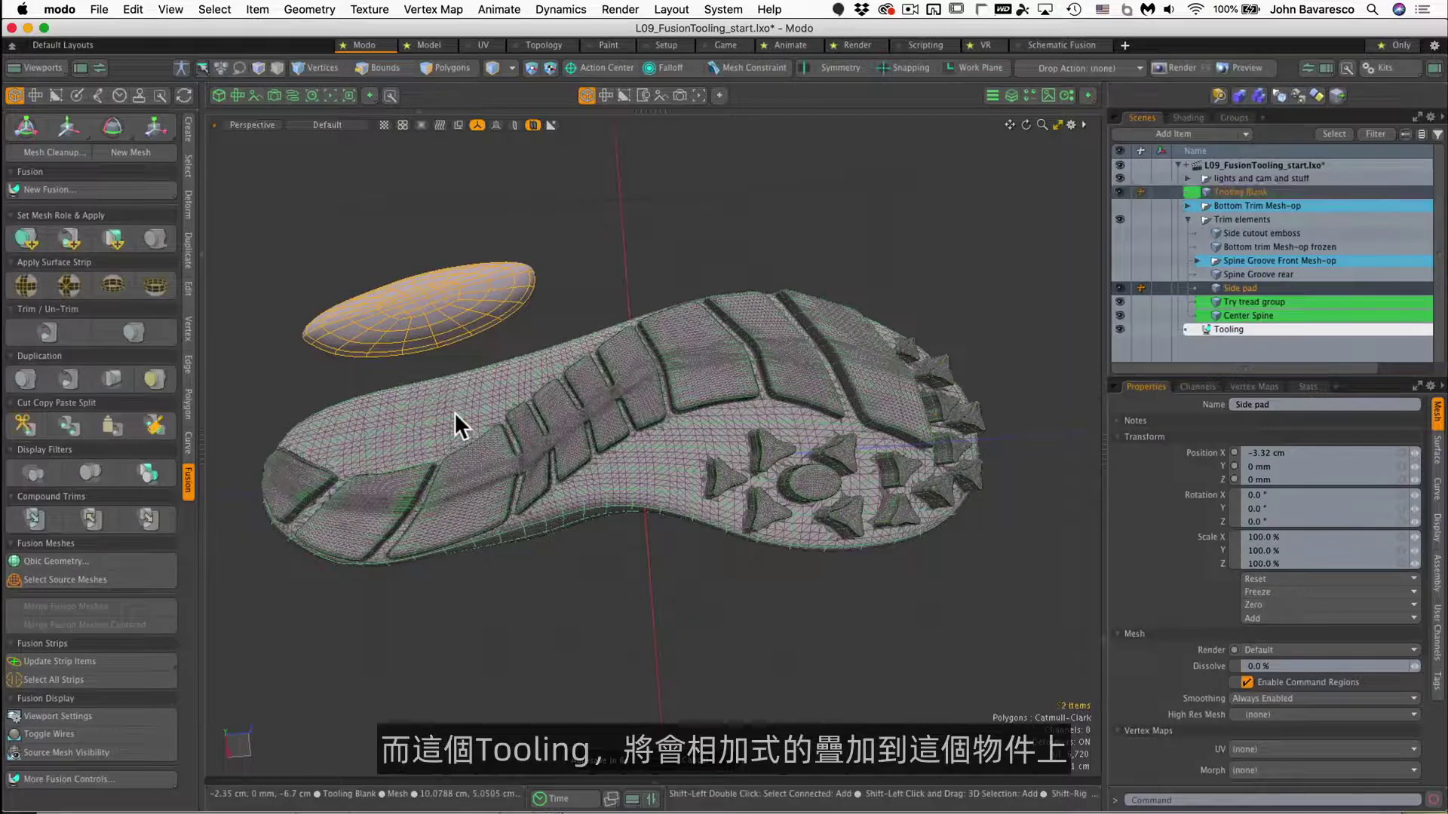
pyautogui.click(32, 238)
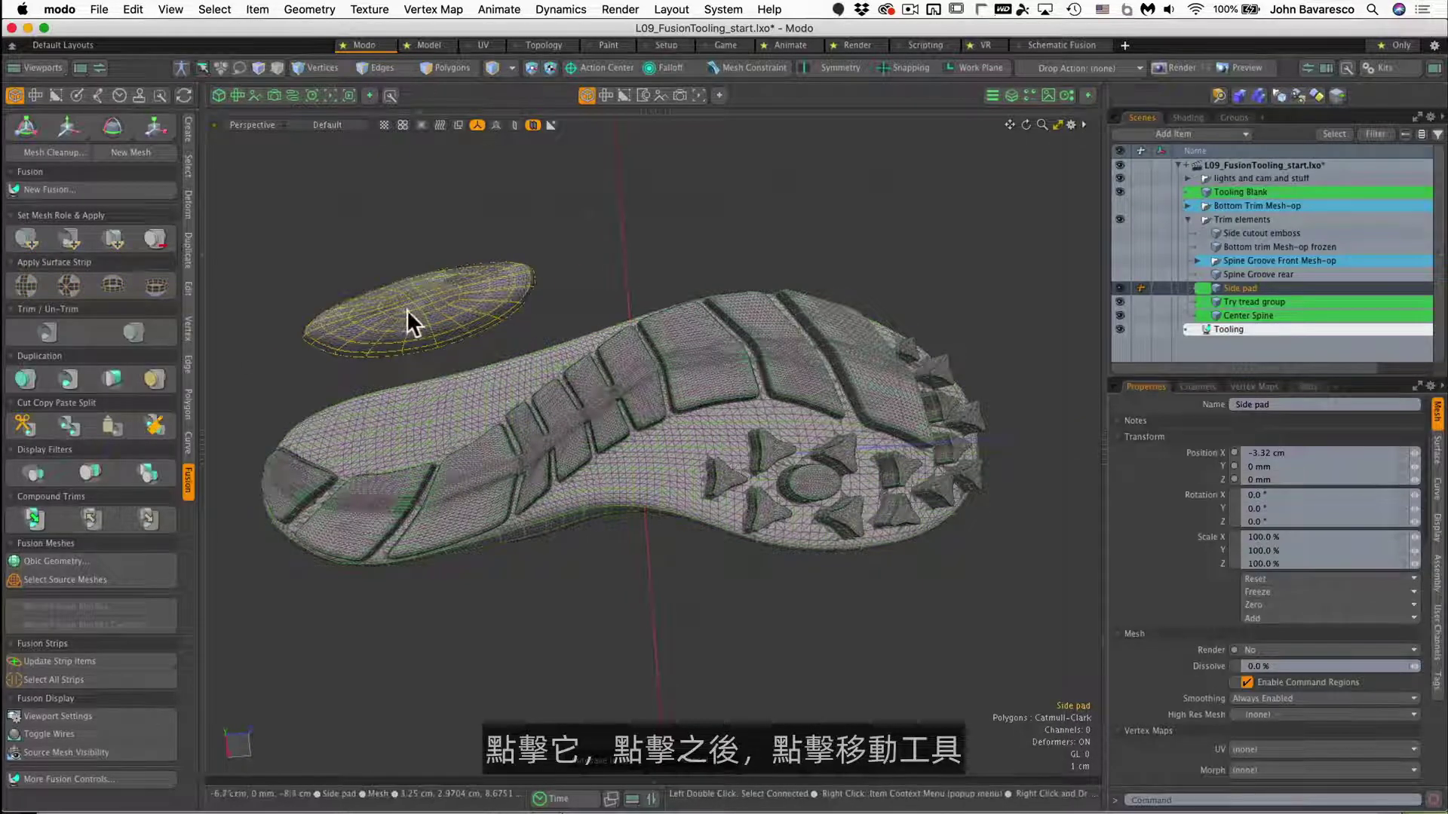
# Move the Side pad along X into the side of the sole, to an X position of about -3.2 mm
pyautogui.click(559, 202)
pyautogui.click(482, 283)
pyautogui.press('w')
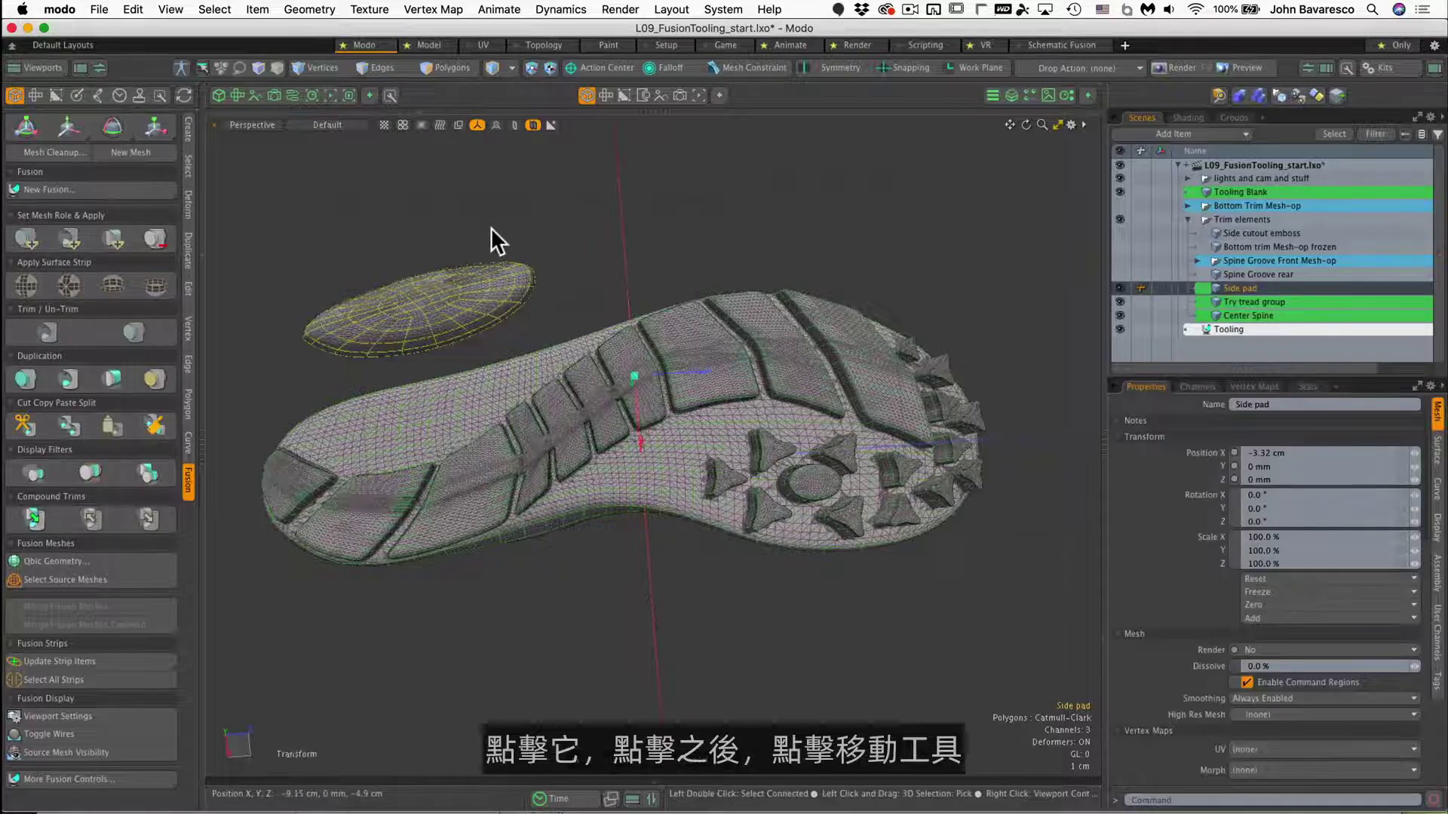
pyautogui.moveTo(645, 460); pyautogui.dragTo(647, 527)
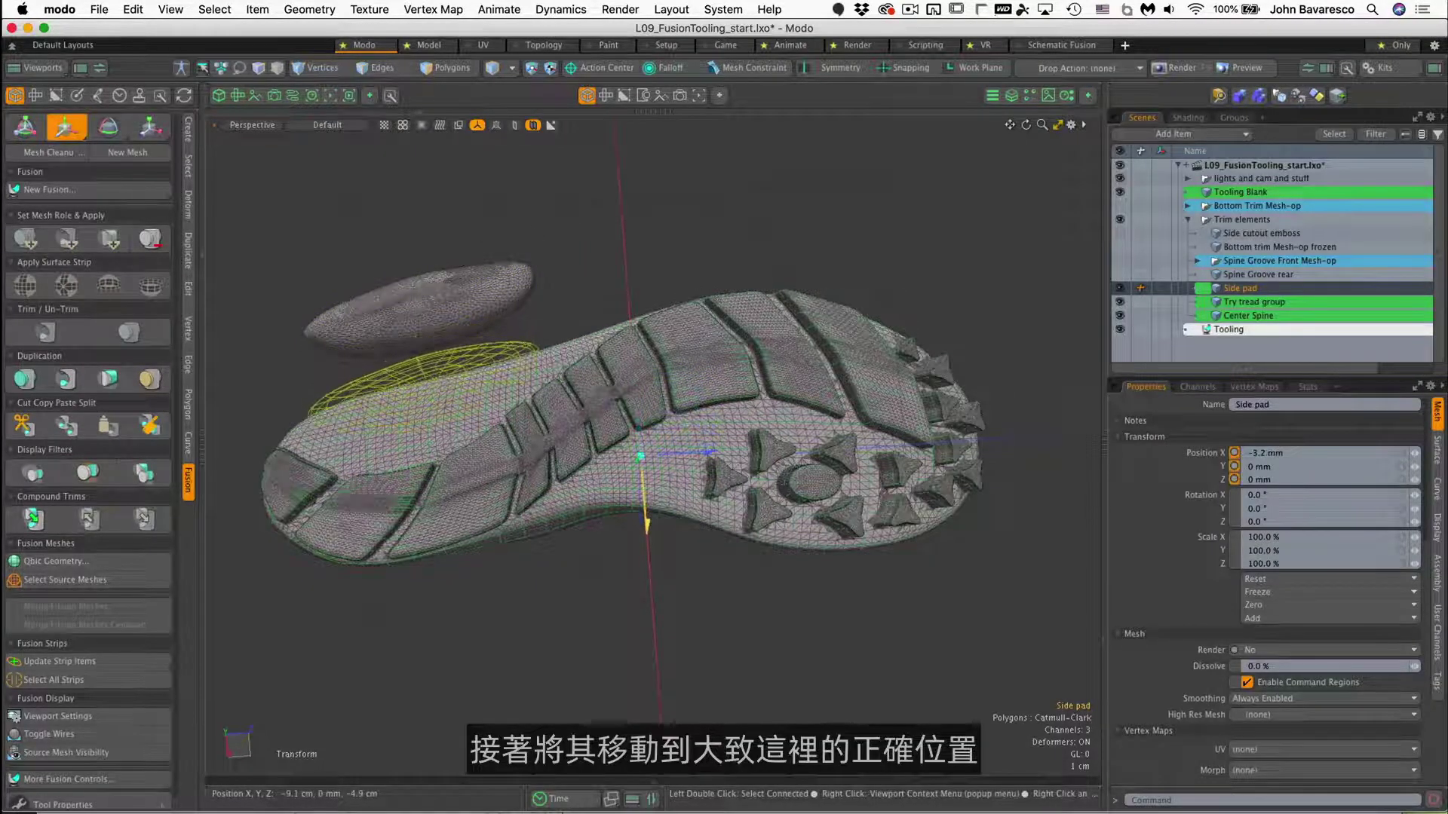
# Fine-tune how far the Side pad sits in the sole's side by moving it along X to about -1.4 mm
pyautogui.keyDown('ctrl'); pyautogui.keyDown('alt'); pyautogui.moveTo(445, 407); pyautogui.dragTo(458, 438); pyautogui.keyUp('alt'); pyautogui.keyUp('ctrl')
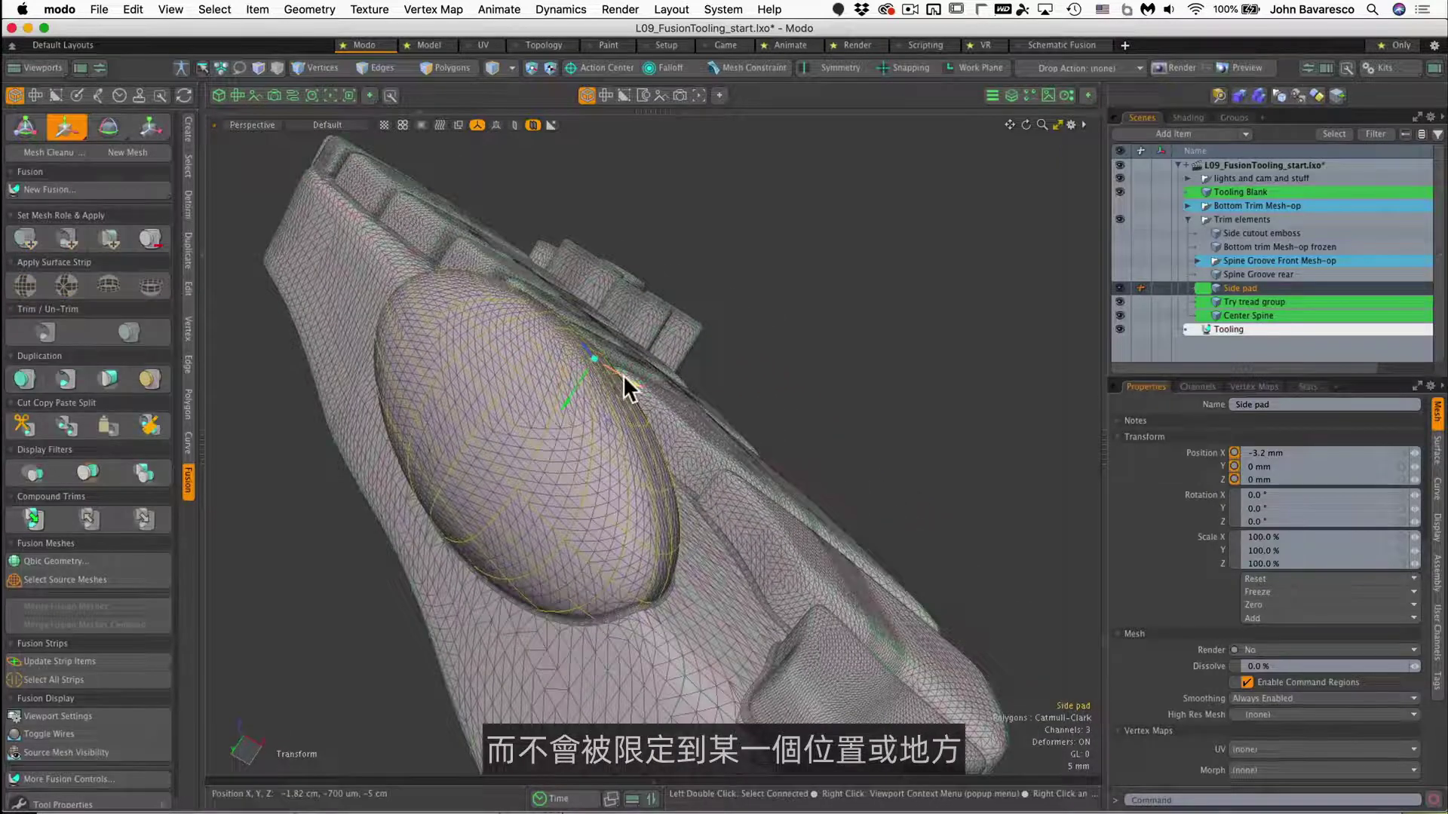
pyautogui.moveTo(623, 374); pyautogui.dragTo(602, 363)
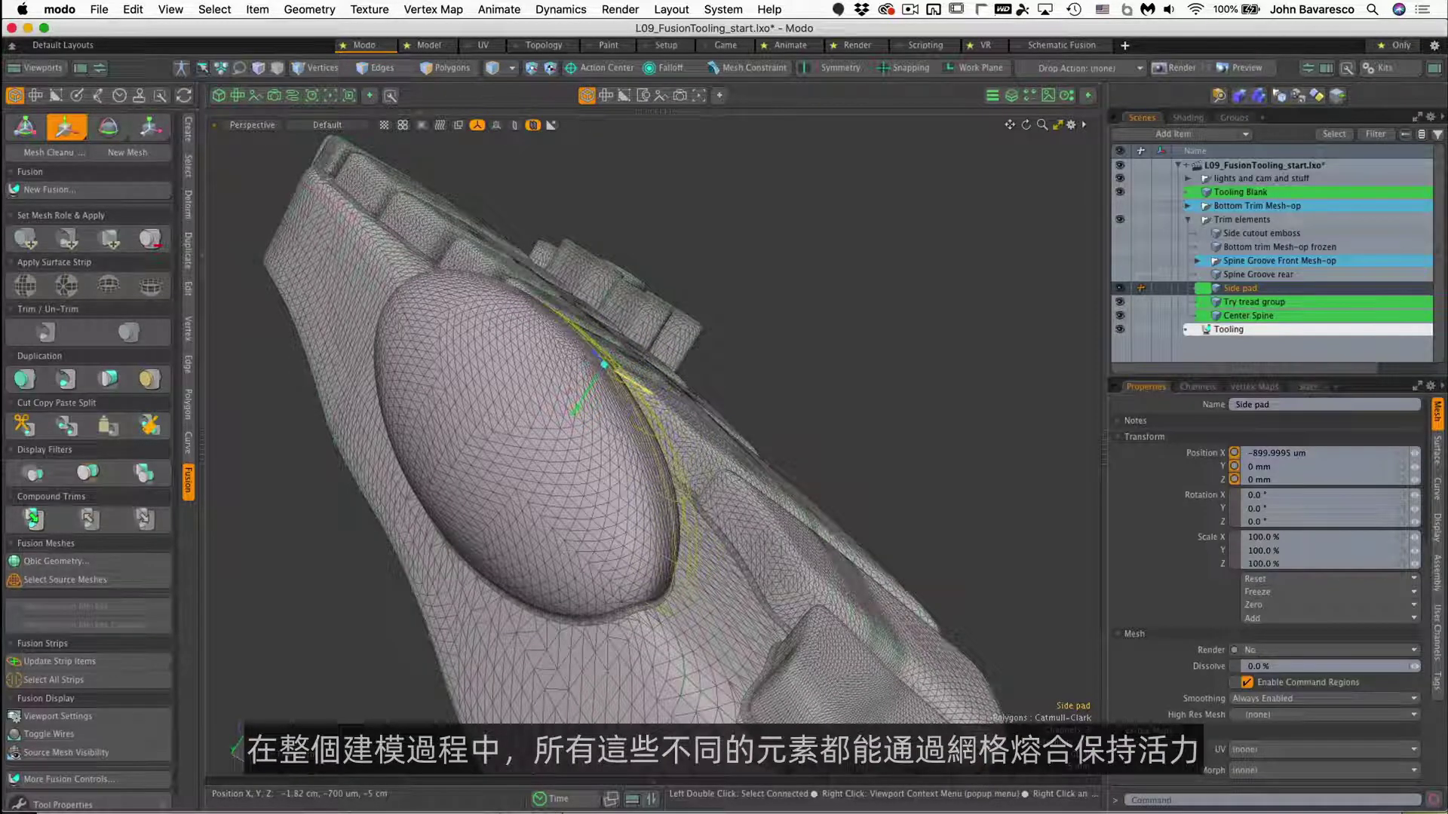
pyautogui.moveTo(636, 384)
pyautogui.mouseDown()
pyautogui.moveTo(563, 393)
pyautogui.moveTo(658, 382)
pyautogui.mouseUp()
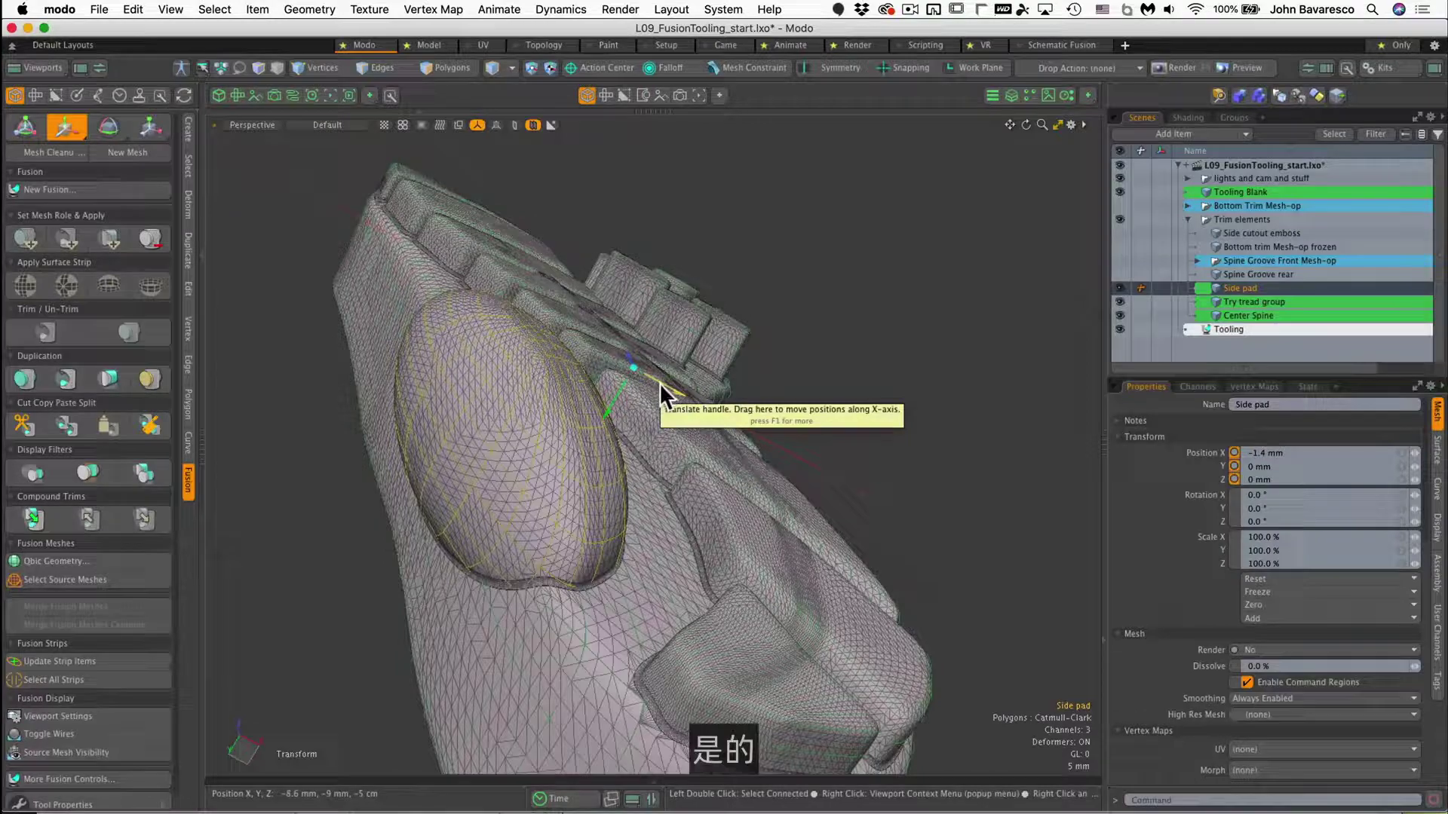
# Show the Side cutout emboss curve and apply it to the Tooling Blank as a surface strip
pyautogui.keyDown('alt'); pyautogui.moveTo(601, 400); pyautogui.dragTo(662, 635); pyautogui.keyUp('alt')
pyautogui.keyDown('alt'); pyautogui.moveTo(662, 636); pyautogui.dragTo(705, 518); pyautogui.keyUp('alt')
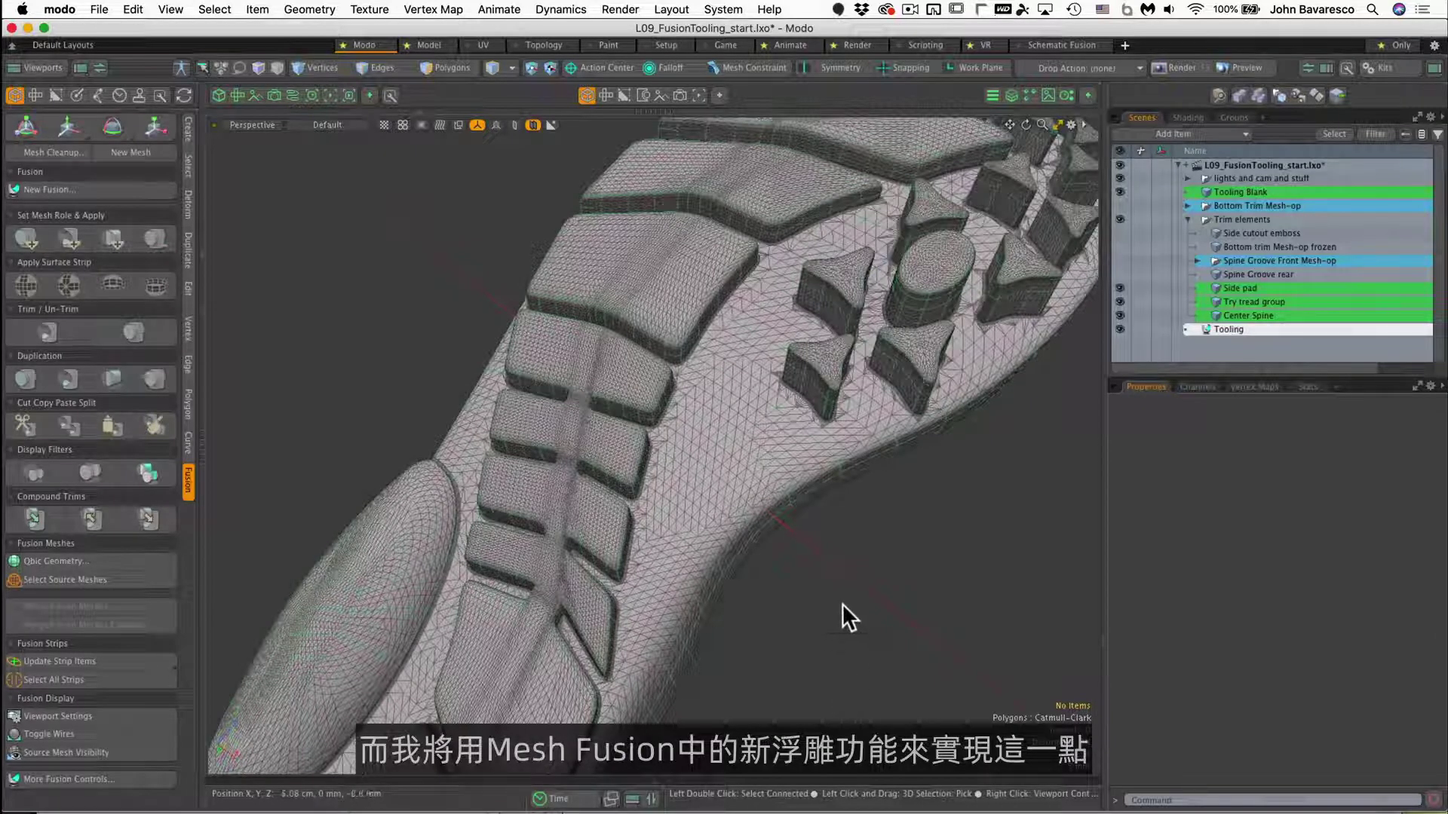
pyautogui.keyDown('ctrl'); pyautogui.keyDown('alt'); pyautogui.moveTo(862, 555); pyautogui.dragTo(835, 561); pyautogui.keyUp('alt'); pyautogui.keyUp('ctrl')
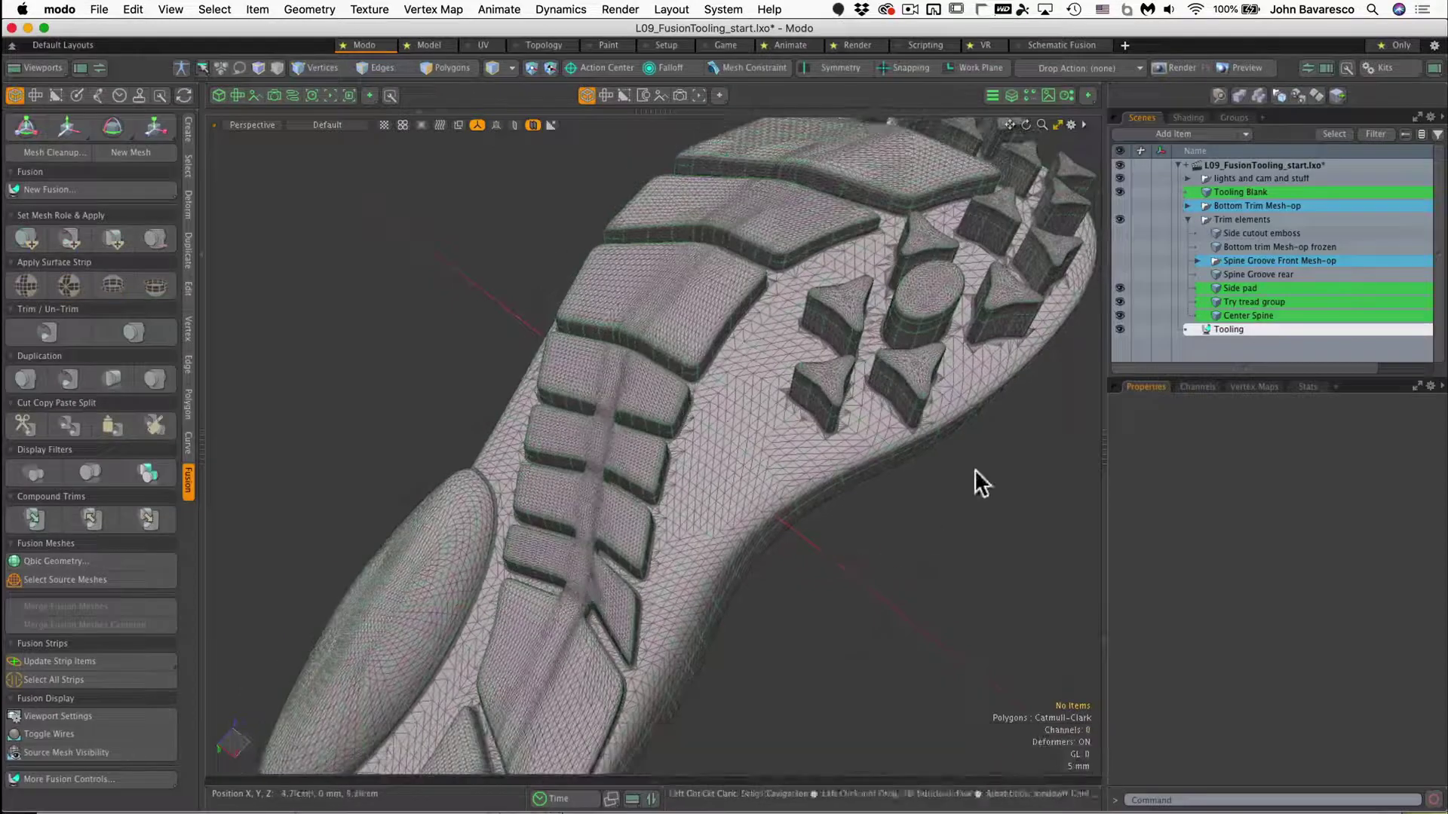
pyautogui.click(1119, 234)
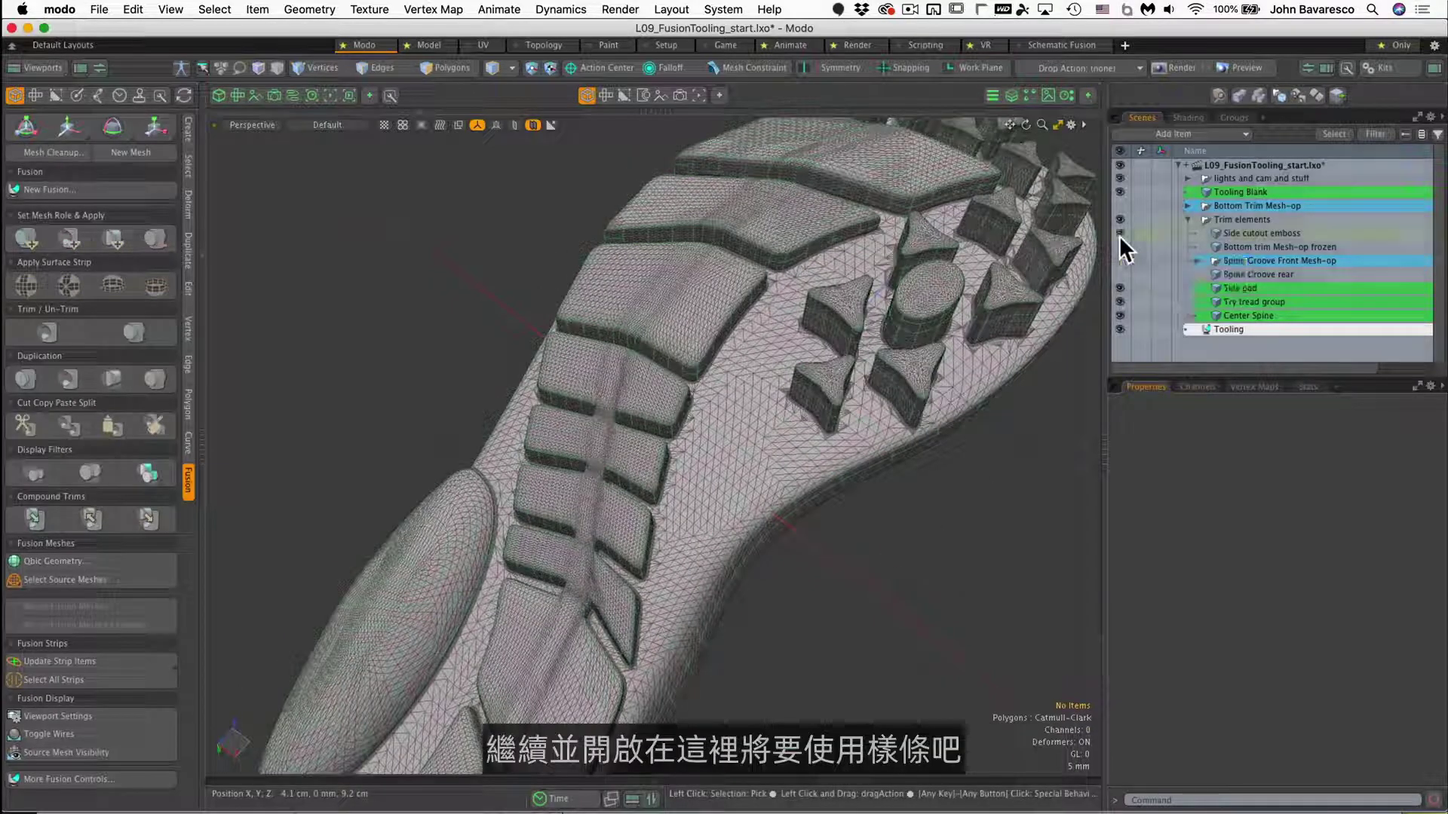
pyautogui.keyDown('ctrl'); pyautogui.keyDown('alt'); pyautogui.moveTo(866, 517); pyautogui.dragTo(845, 445); pyautogui.keyUp('alt'); pyautogui.keyUp('ctrl')
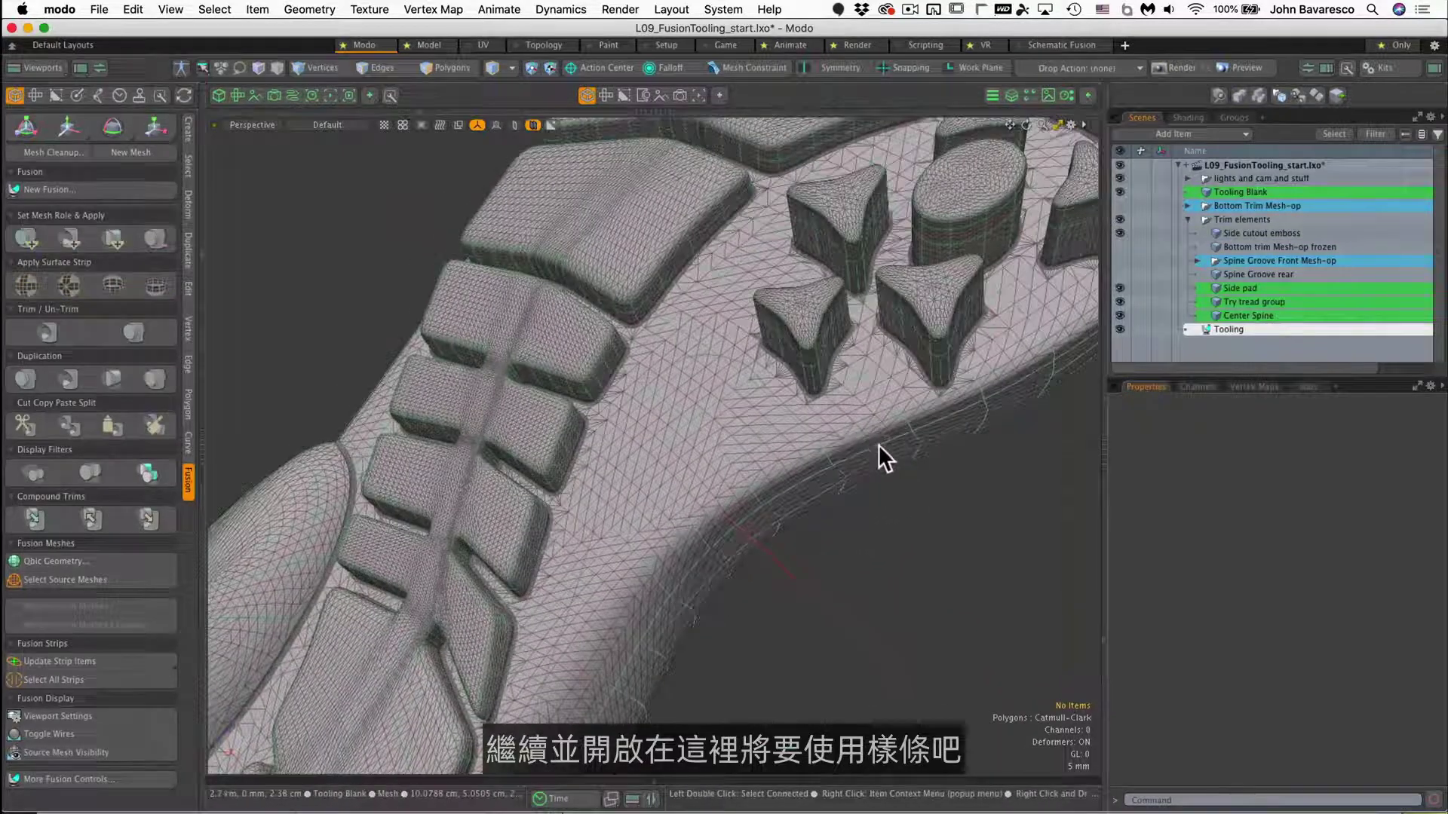
pyautogui.keyDown('alt'); pyautogui.moveTo(947, 552); pyautogui.dragTo(725, 558); pyautogui.keyUp('alt')
pyautogui.click(1213, 231)
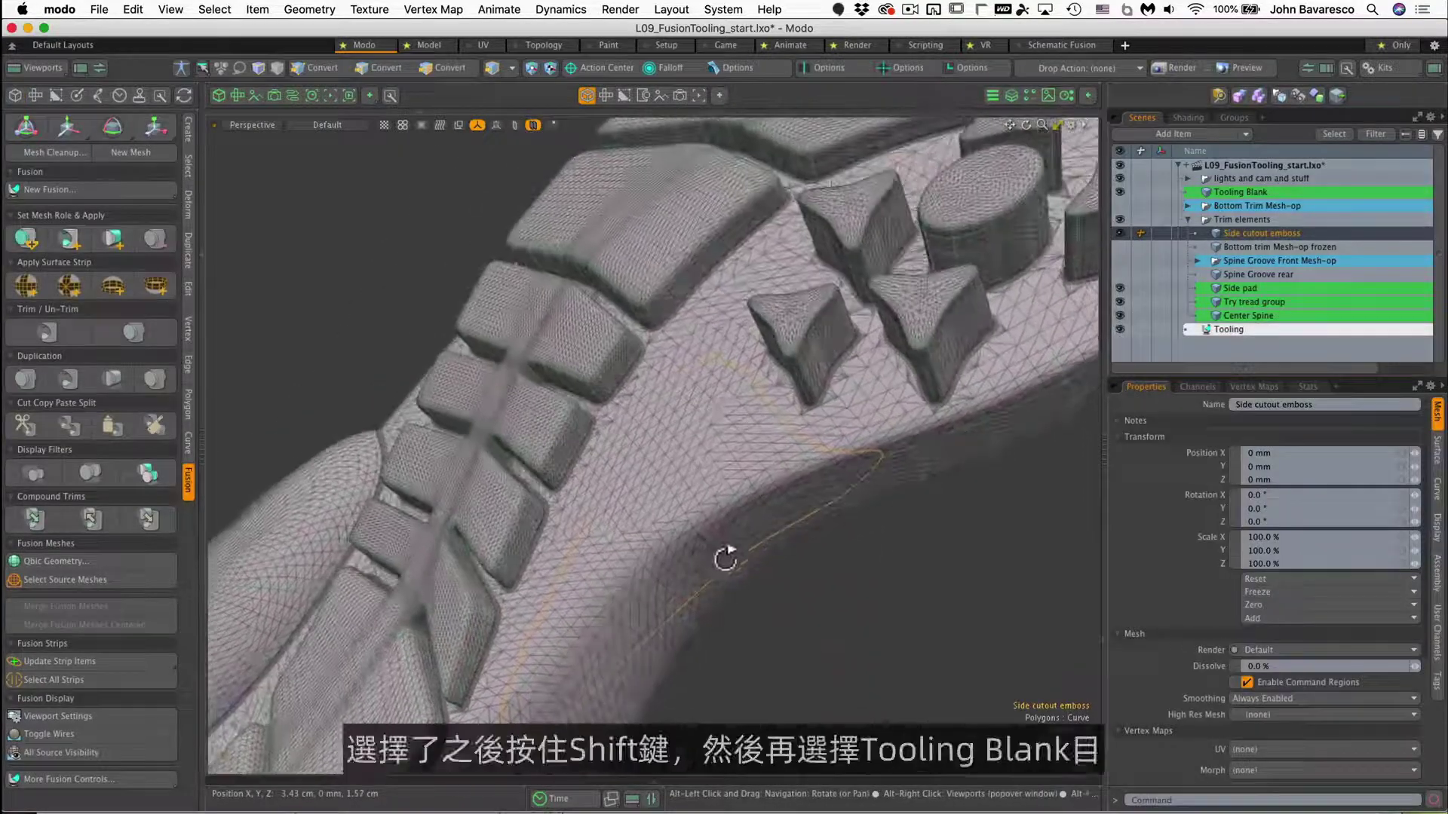
pyautogui.keyDown('shift'); pyautogui.click(921, 455); pyautogui.keyUp('shift')
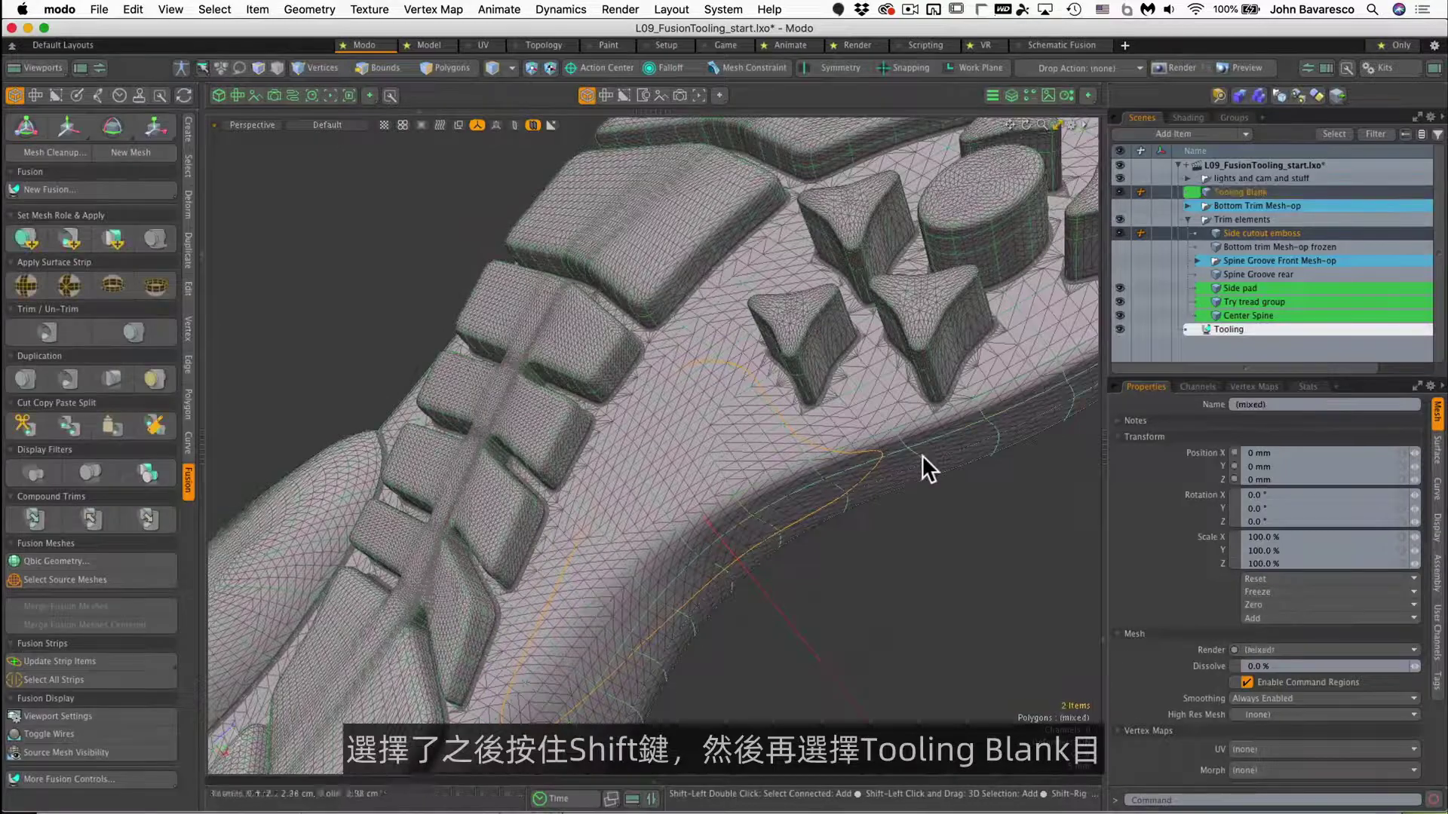
pyautogui.click(24, 285)
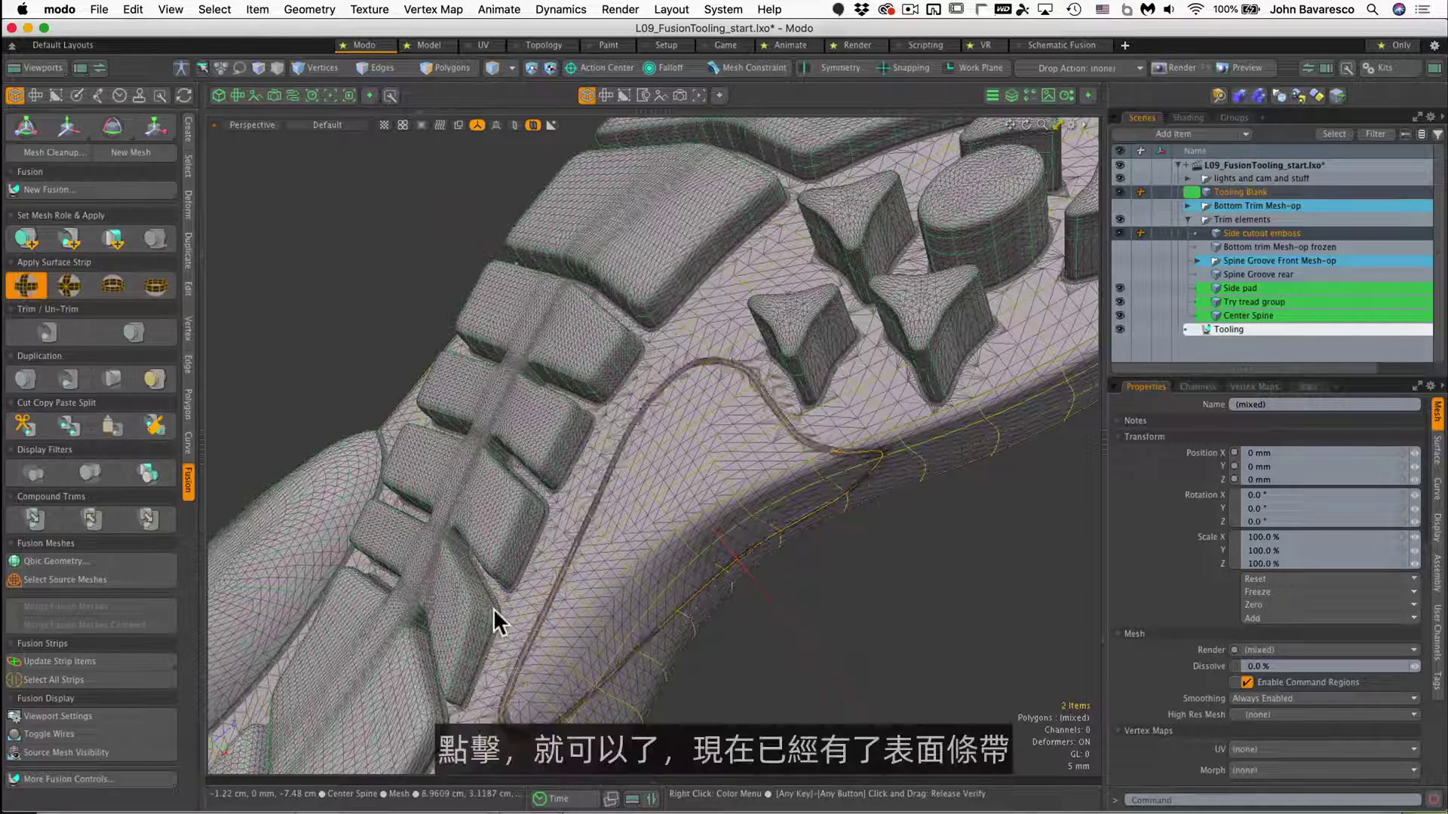
# Set the Surface Strip Rows of the Side cutout emboss curve to 1
pyautogui.keyDown('ctrl'); pyautogui.keyDown('alt'); pyautogui.moveTo(850, 461); pyautogui.dragTo(923, 433); pyautogui.keyUp('alt'); pyautogui.keyUp('ctrl')
pyautogui.keyDown('alt'); pyautogui.moveTo(737, 570); pyautogui.dragTo(892, 581); pyautogui.keyUp('alt')
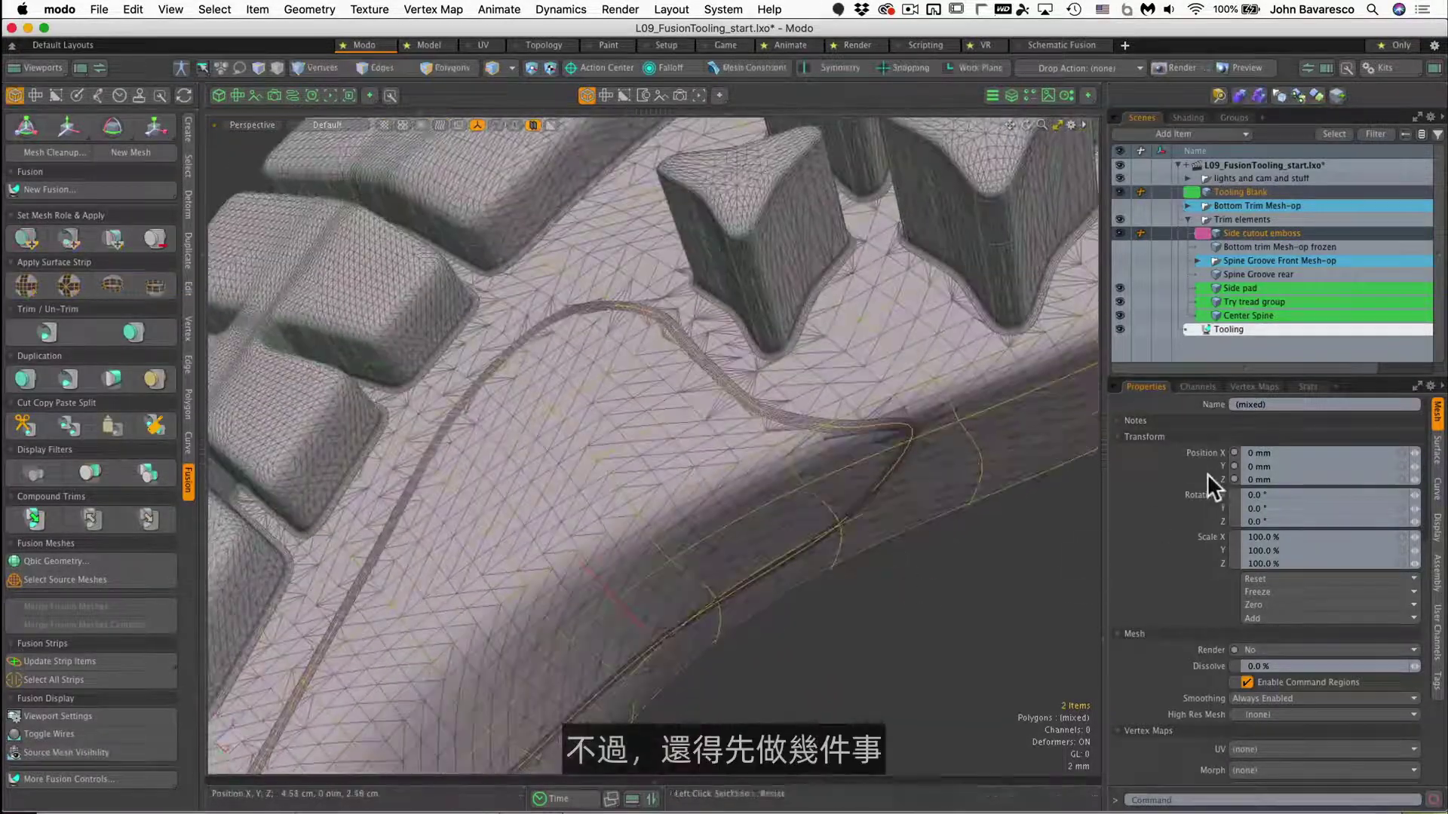
pyautogui.click(1255, 232)
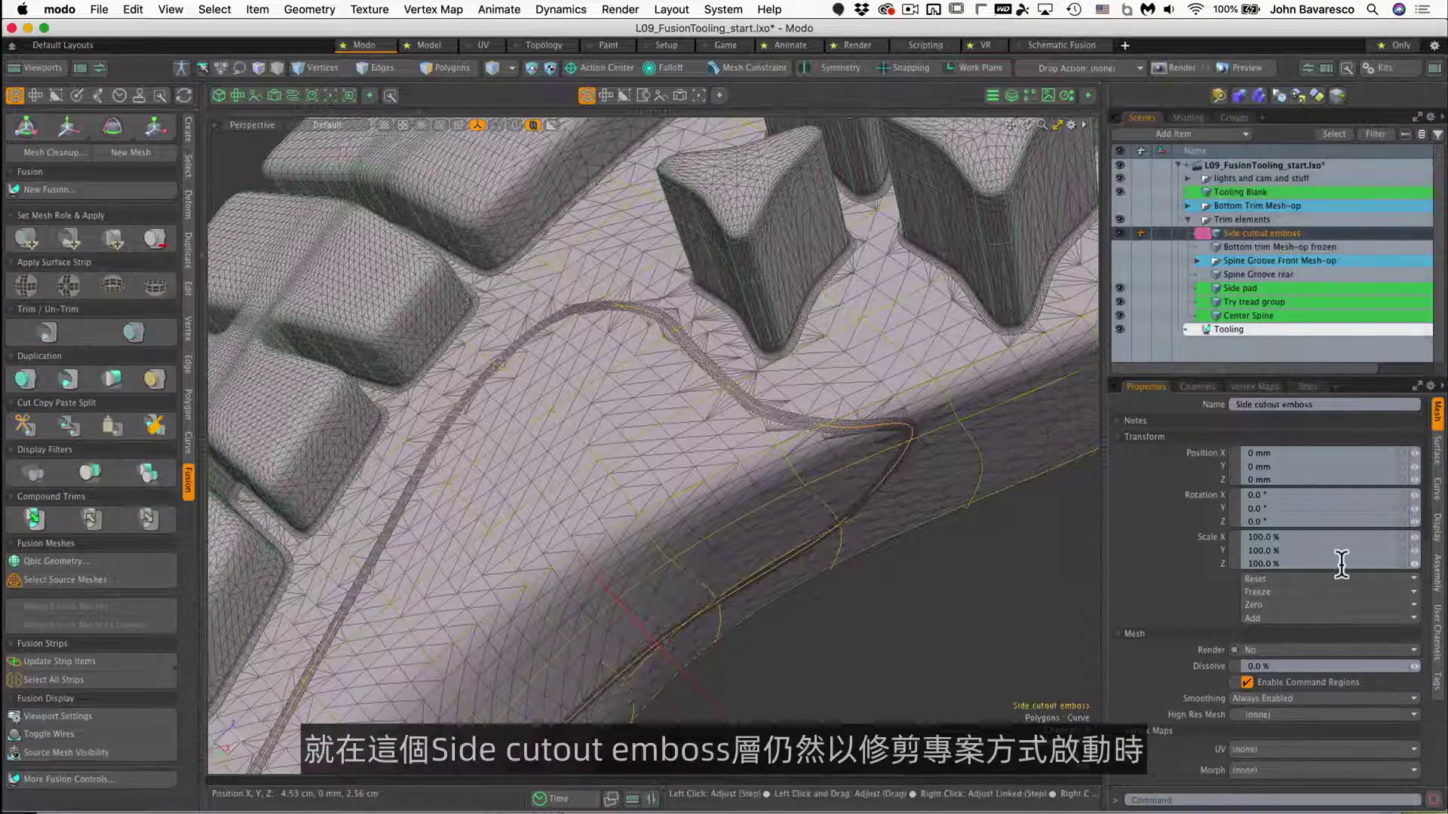
pyautogui.scroll(-8, 1342, 558)
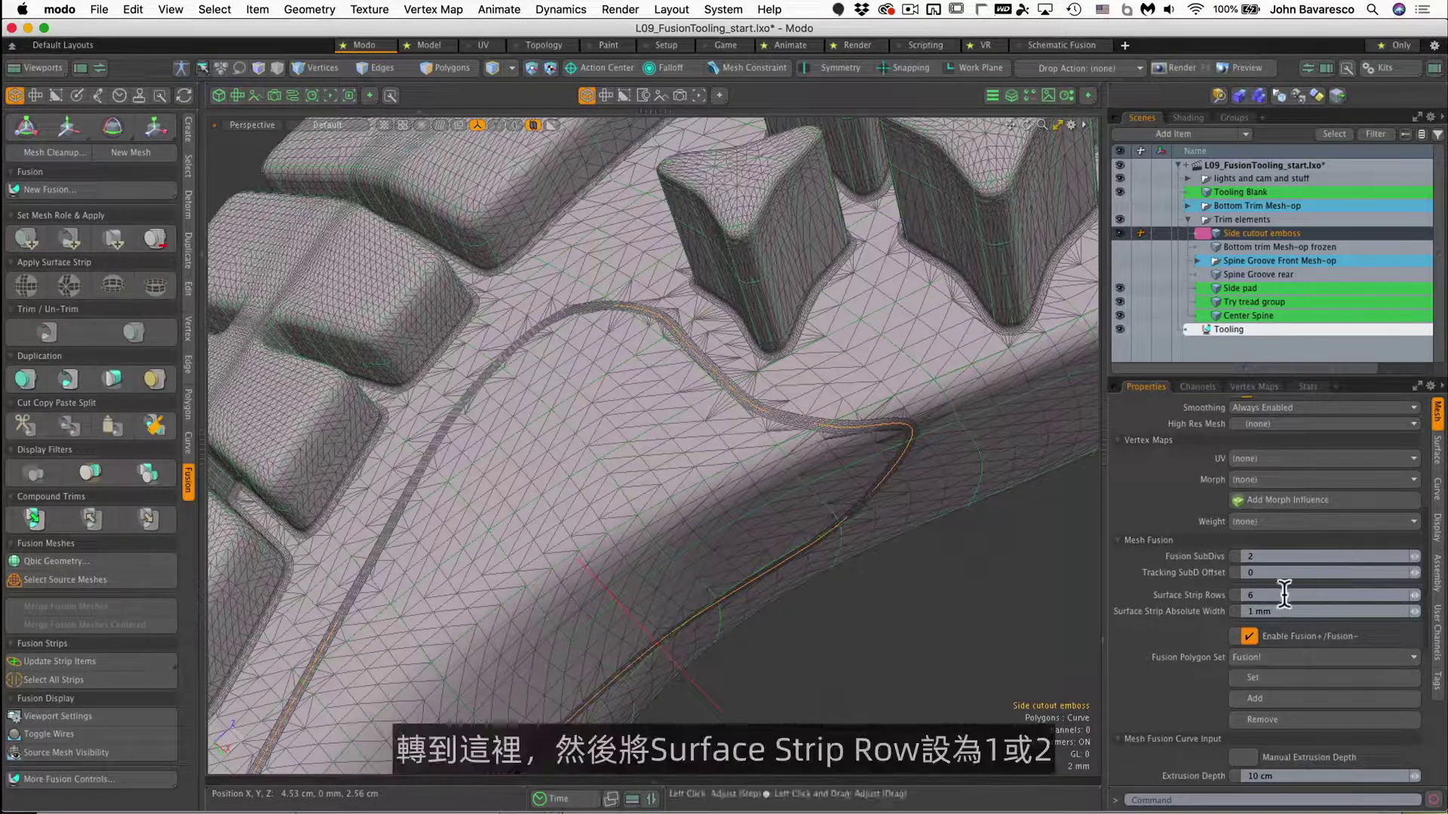
pyautogui.click(1281, 595)
pyautogui.write('1')
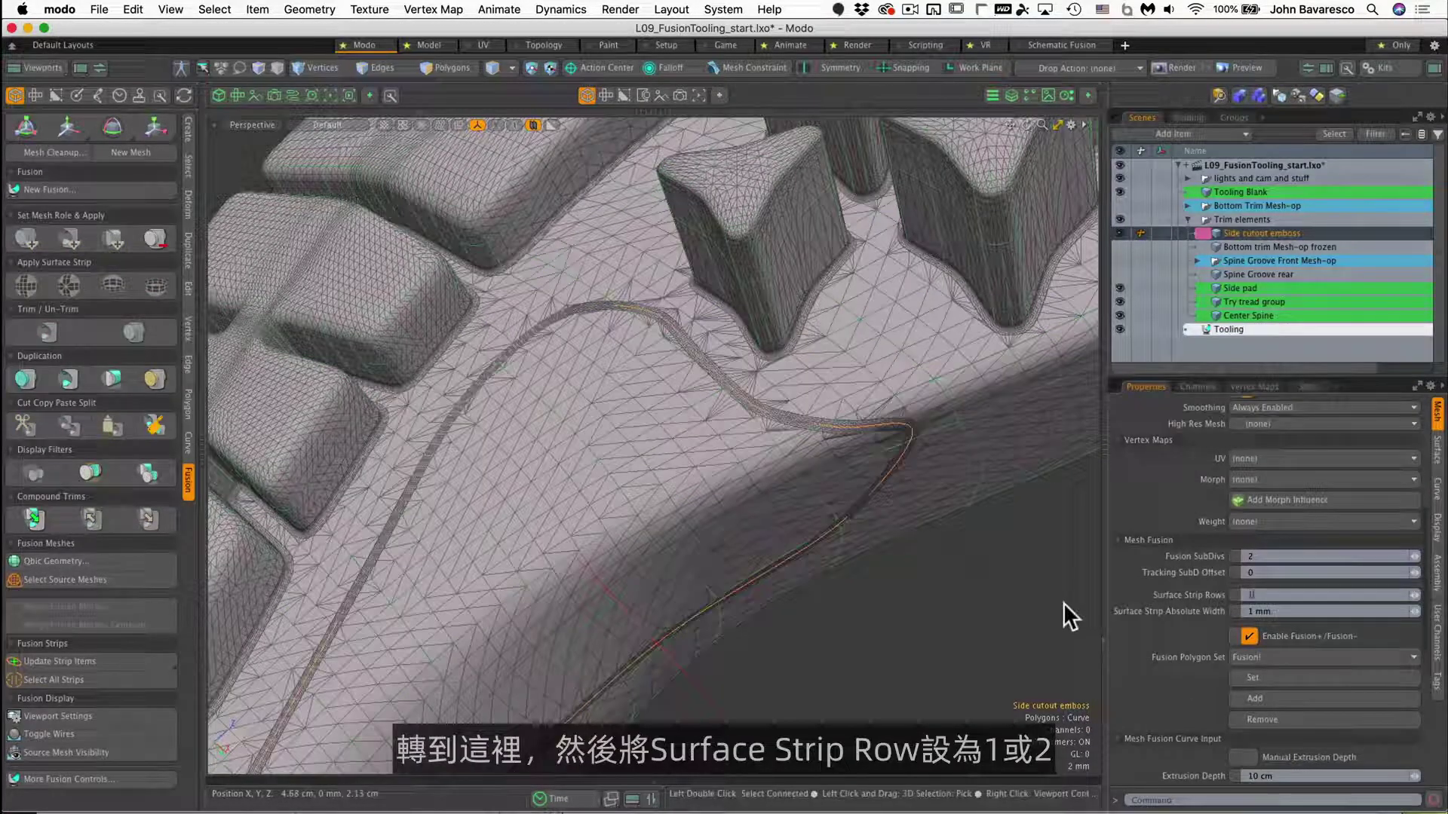
pyautogui.press('Return')
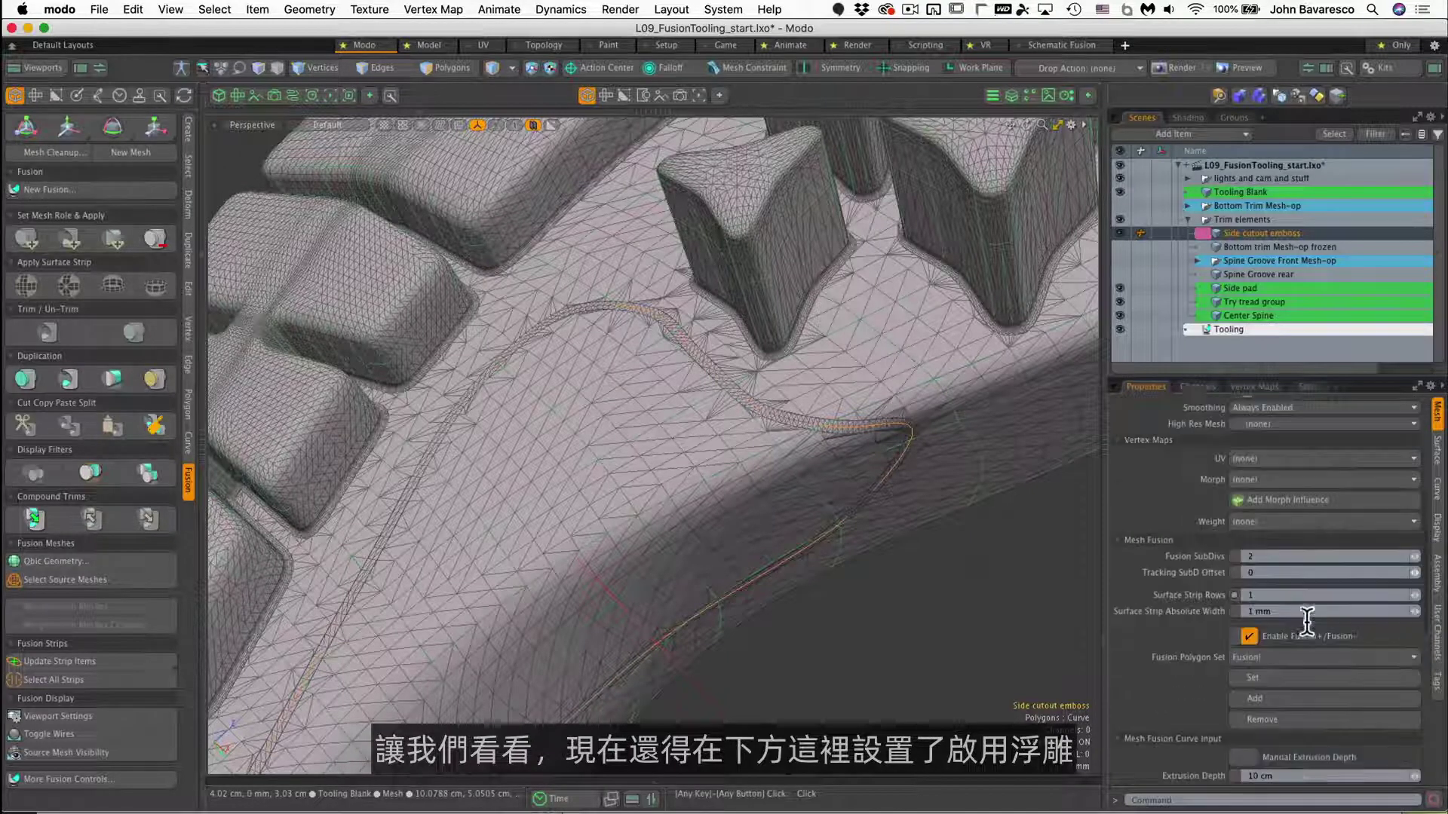
# Enable Mesh Fusion embossing for the Side cutout emboss curve
pyautogui.scroll(-4, 1307, 620)
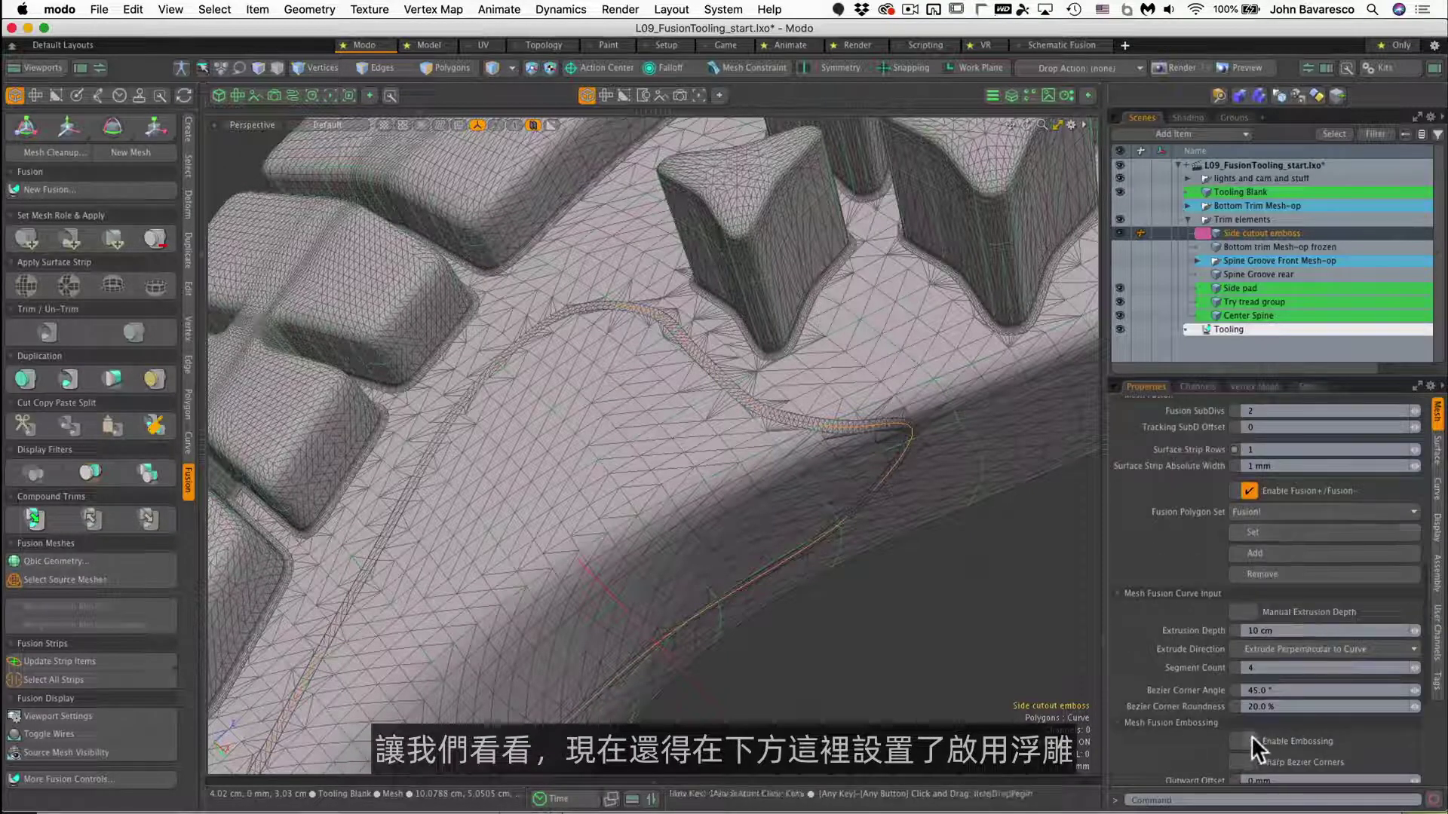
pyautogui.scroll(-3, 1256, 735)
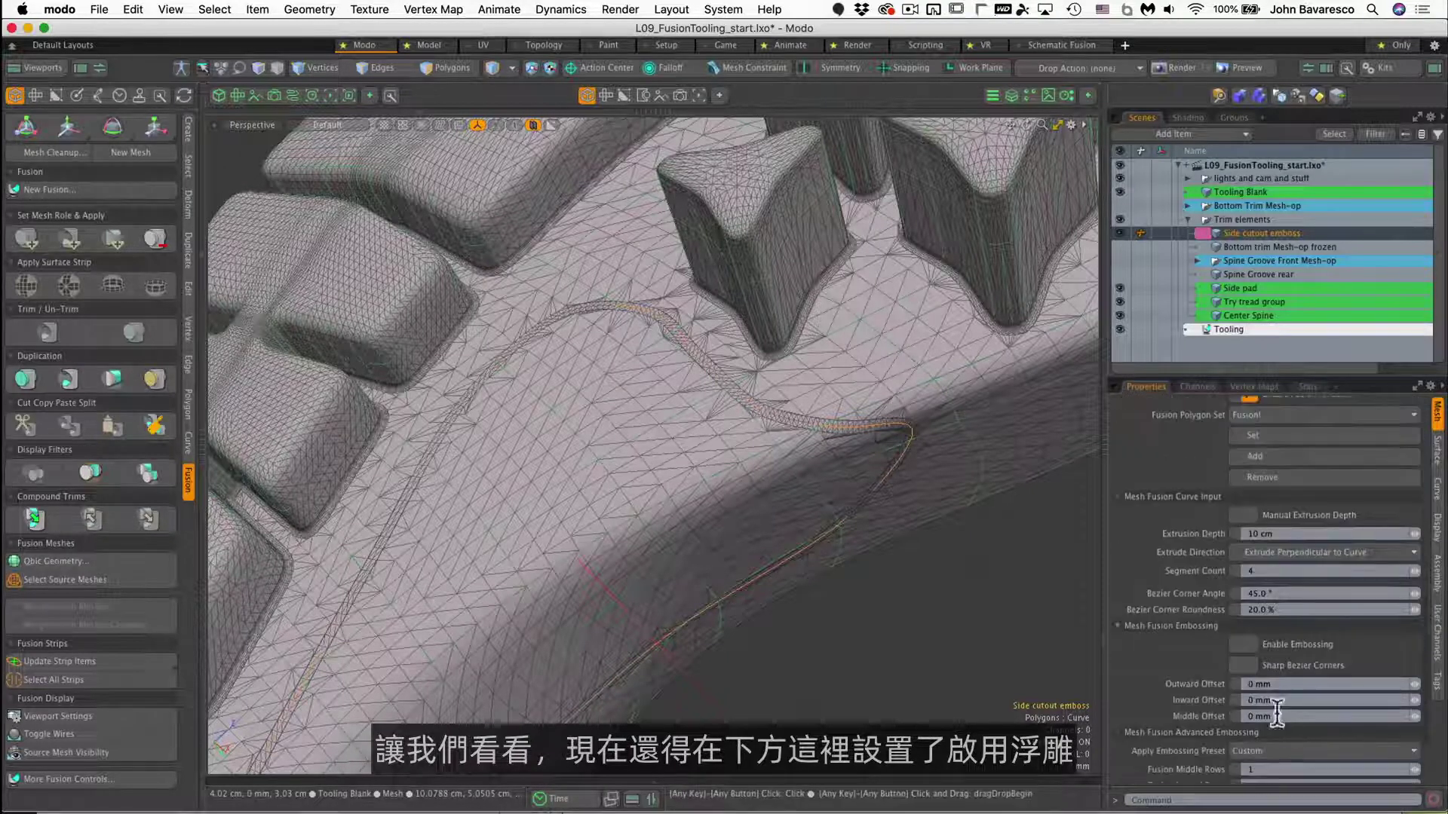
pyautogui.click(1240, 644)
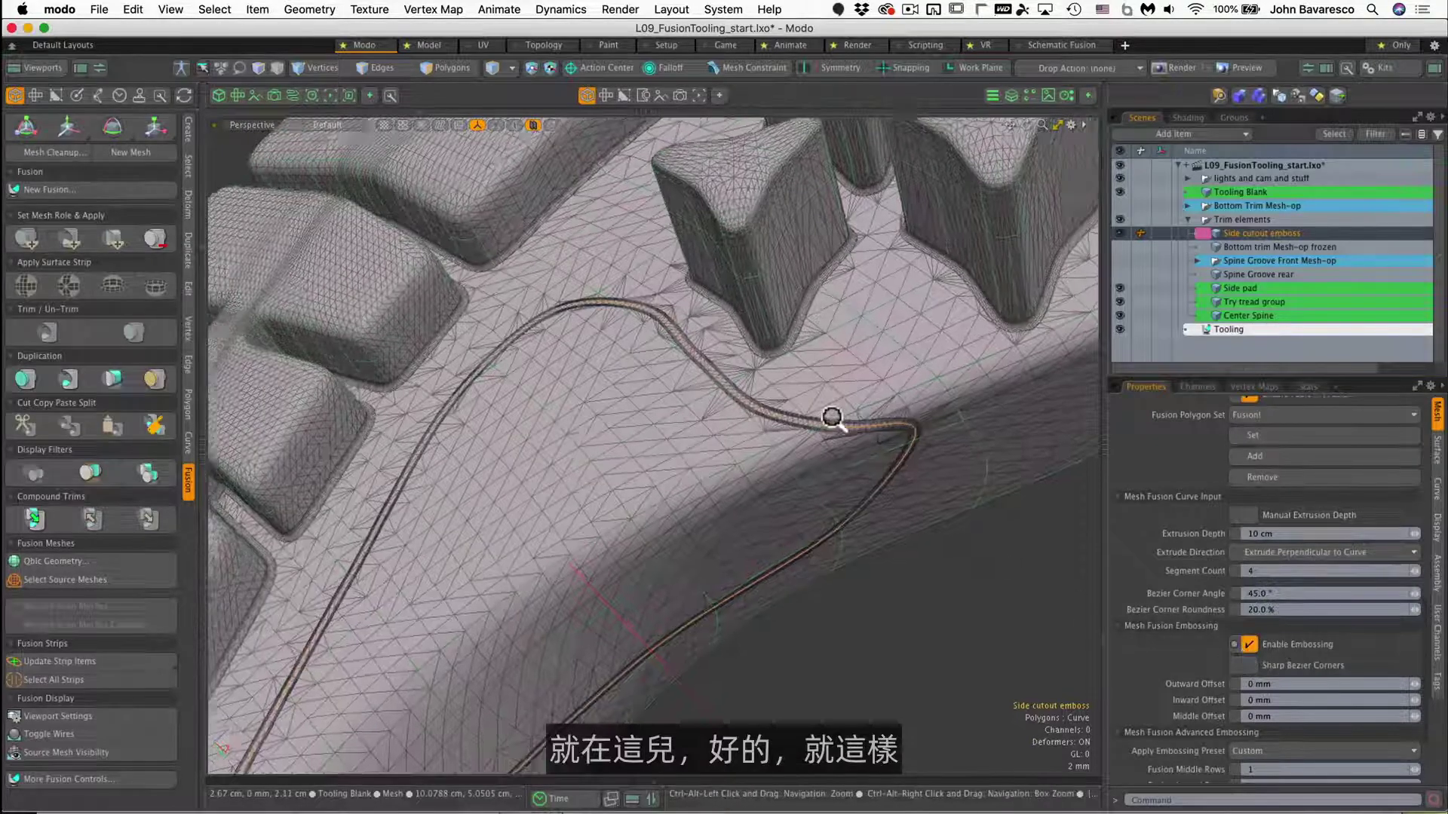
pyautogui.keyDown('ctrl'); pyautogui.keyDown('alt'); pyautogui.moveTo(832, 417); pyautogui.dragTo(986, 392); pyautogui.keyUp('alt'); pyautogui.keyUp('ctrl')
pyautogui.moveTo(914, 456)
pyautogui.keyDown('alt'); pyautogui.mouseDown()
pyautogui.moveTo(772, 406)
pyautogui.moveTo(784, 442)
pyautogui.moveTo(921, 391)
pyautogui.moveTo(840, 414)
pyautogui.moveTo(879, 478)
pyautogui.moveTo(815, 501)
pyautogui.moveTo(814, 530)
pyautogui.moveTo(892, 468)
pyautogui.mouseUp(); pyautogui.keyUp('alt')
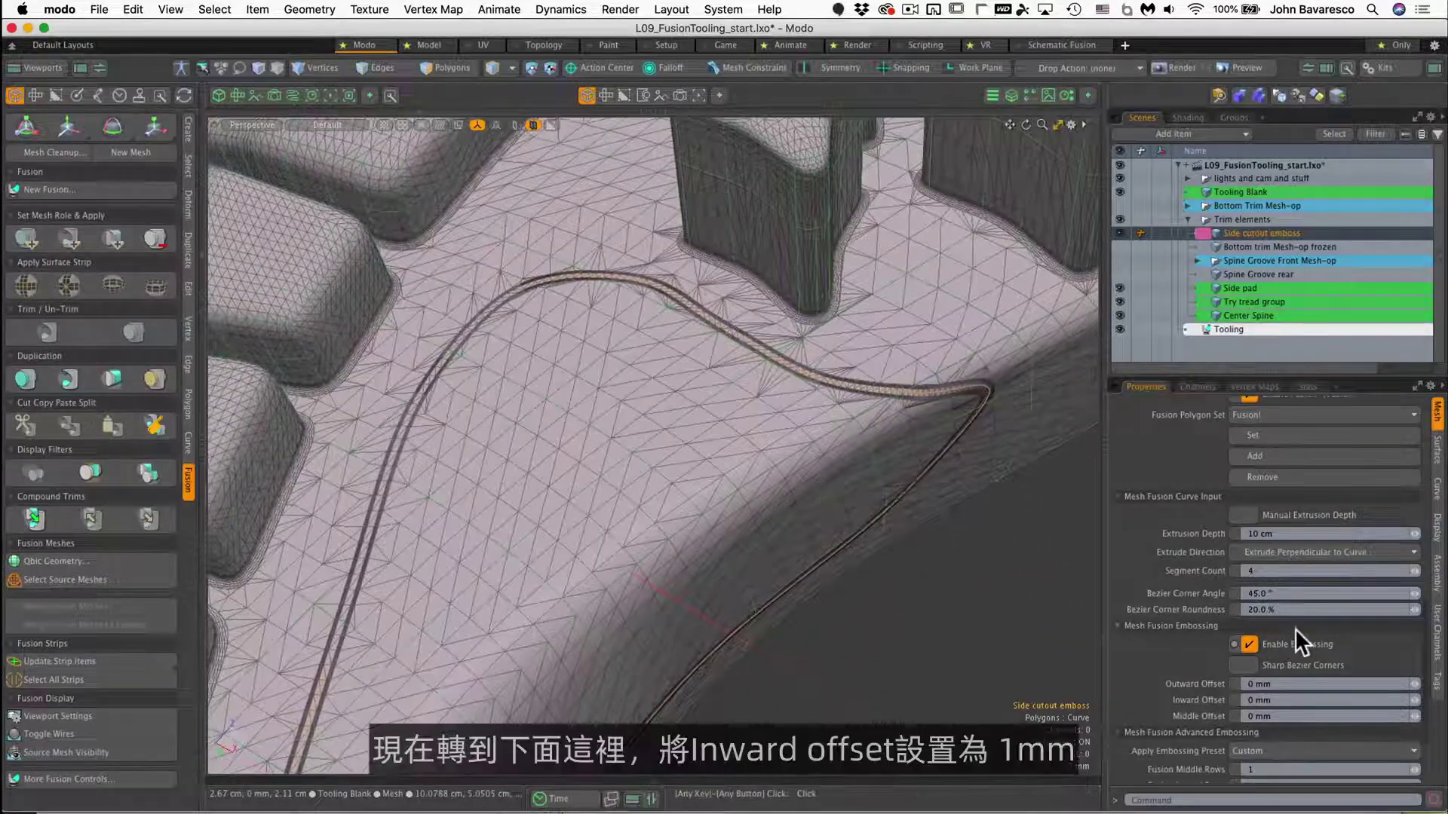
# Set both the Inward Offset and the Middle Offset of the Side cutout embossing to -1 mm
pyautogui.scroll(-3, 1296, 626)
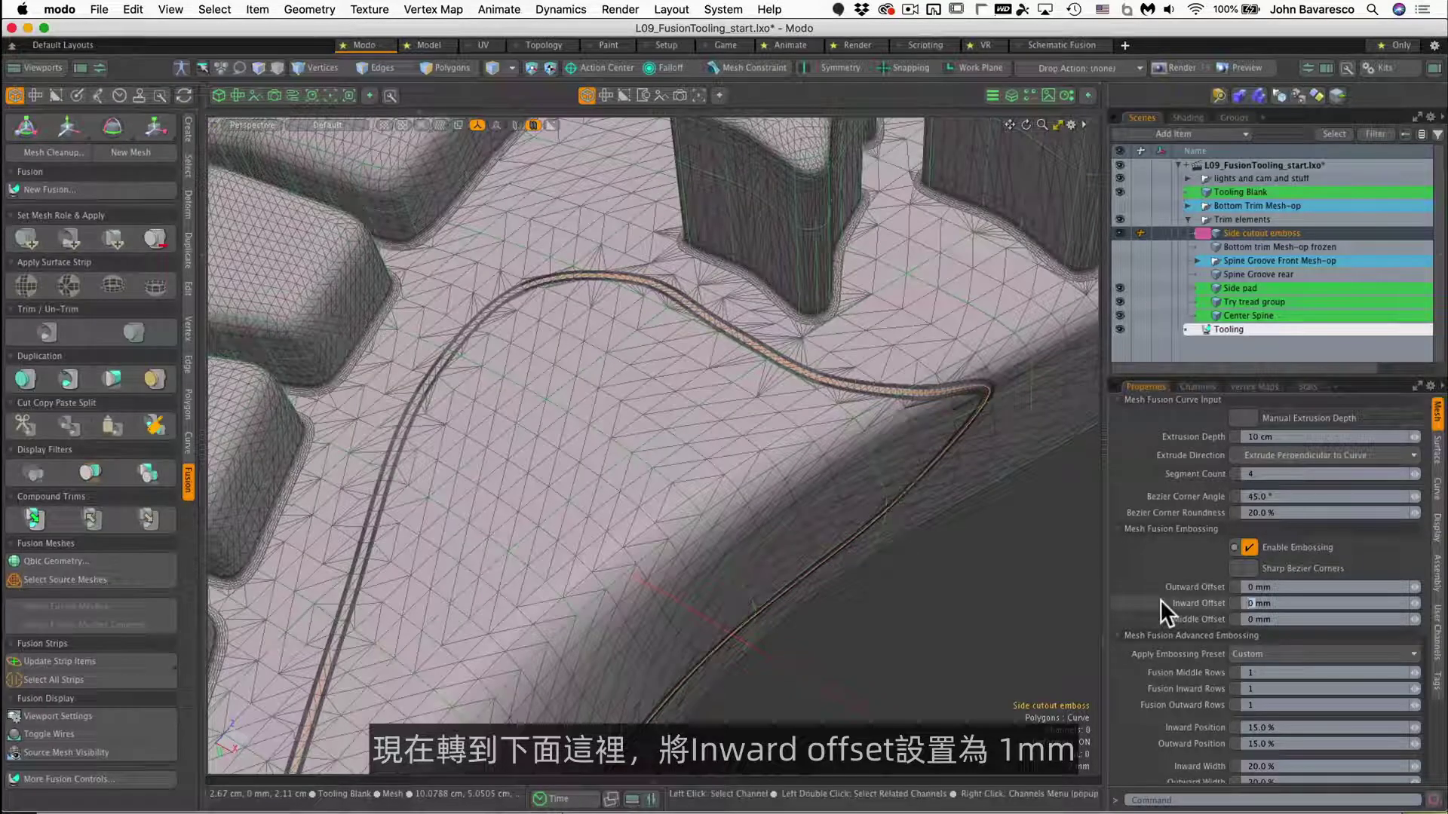
pyautogui.write('1mm')
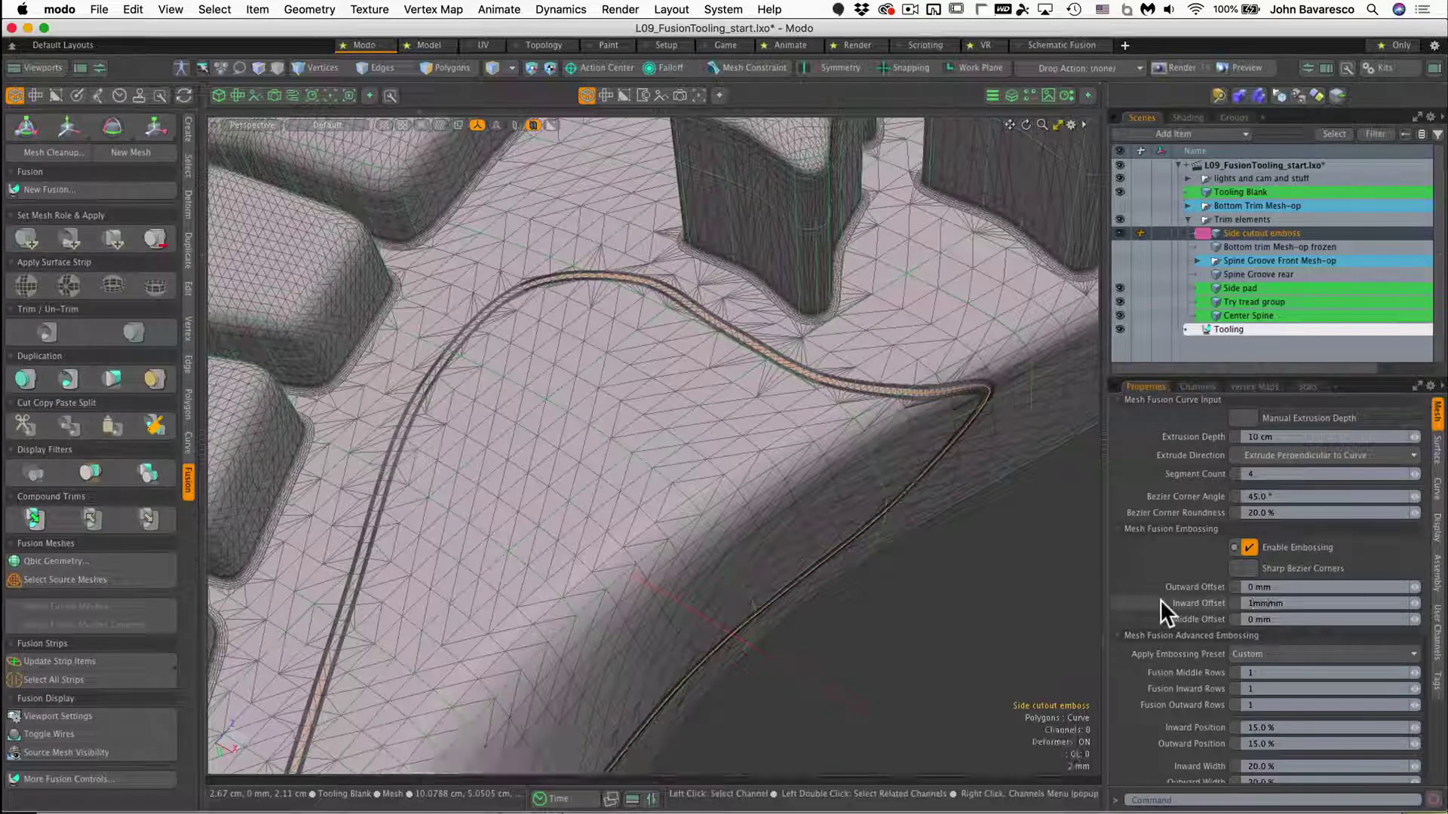
pyautogui.press('Return')
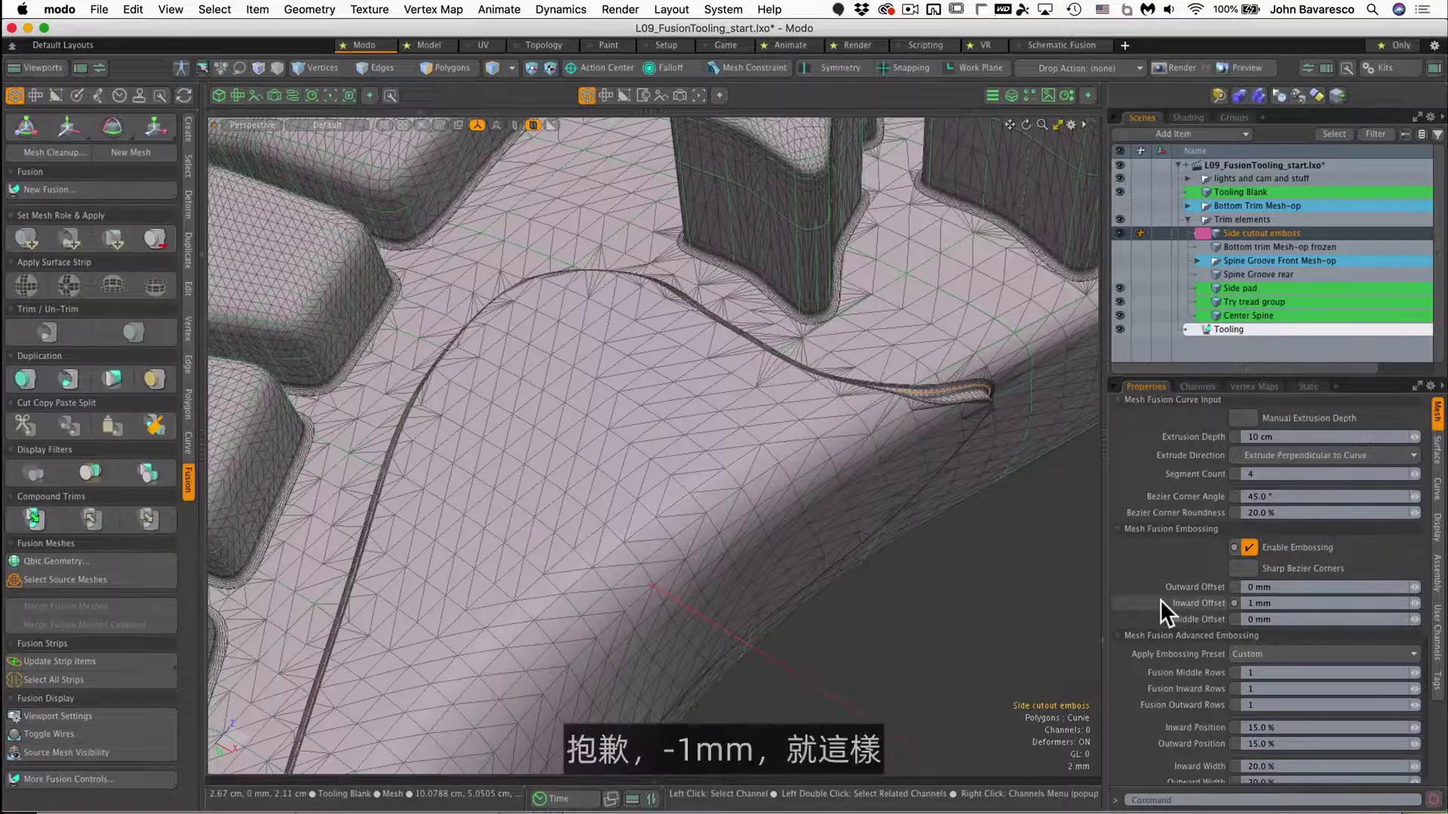
pyautogui.click(1248, 603)
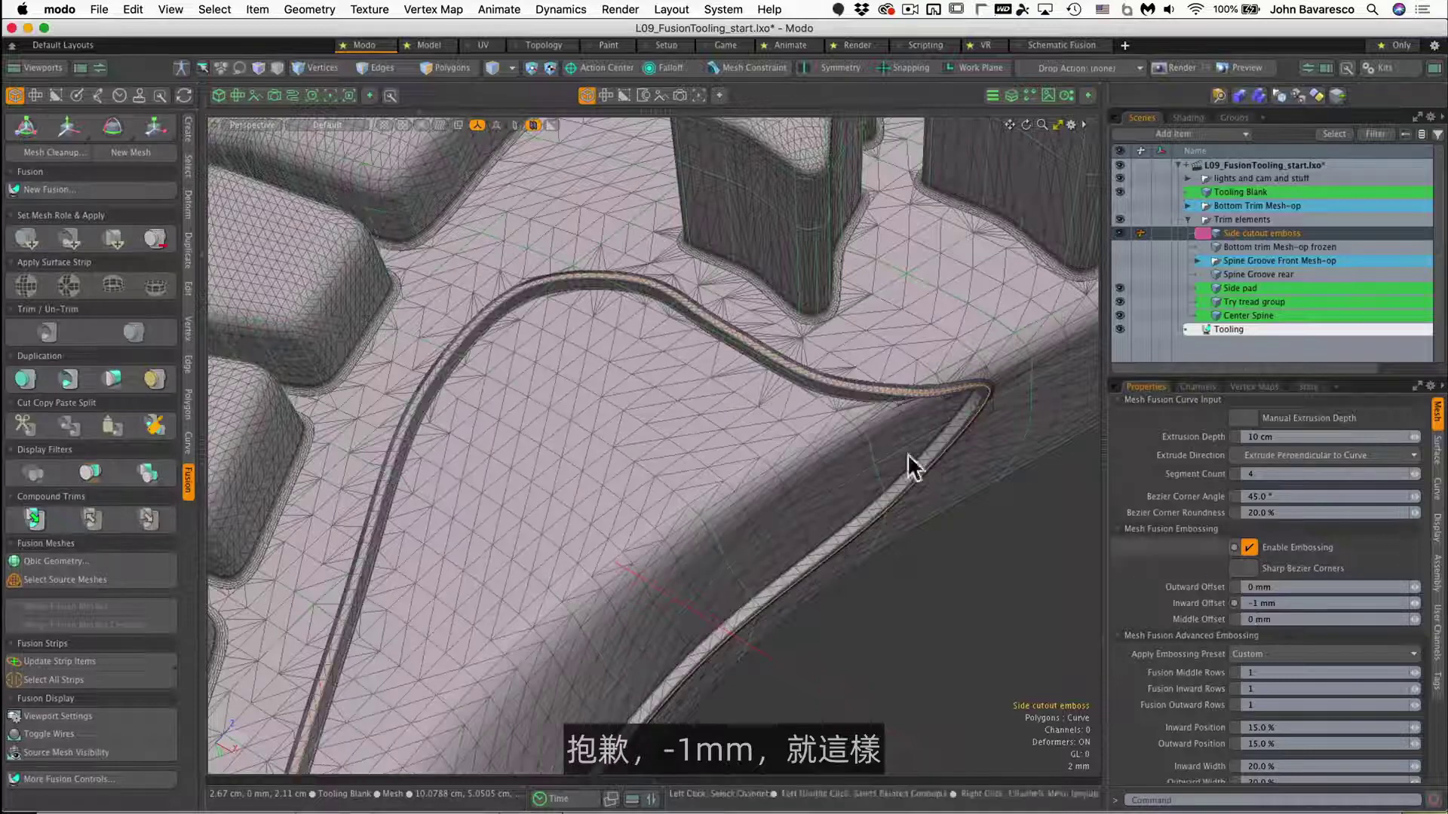
pyautogui.keyDown('ctrl'); pyautogui.keyDown('alt'); pyautogui.moveTo(623, 426); pyautogui.dragTo(767, 452); pyautogui.keyUp('alt'); pyautogui.keyUp('ctrl')
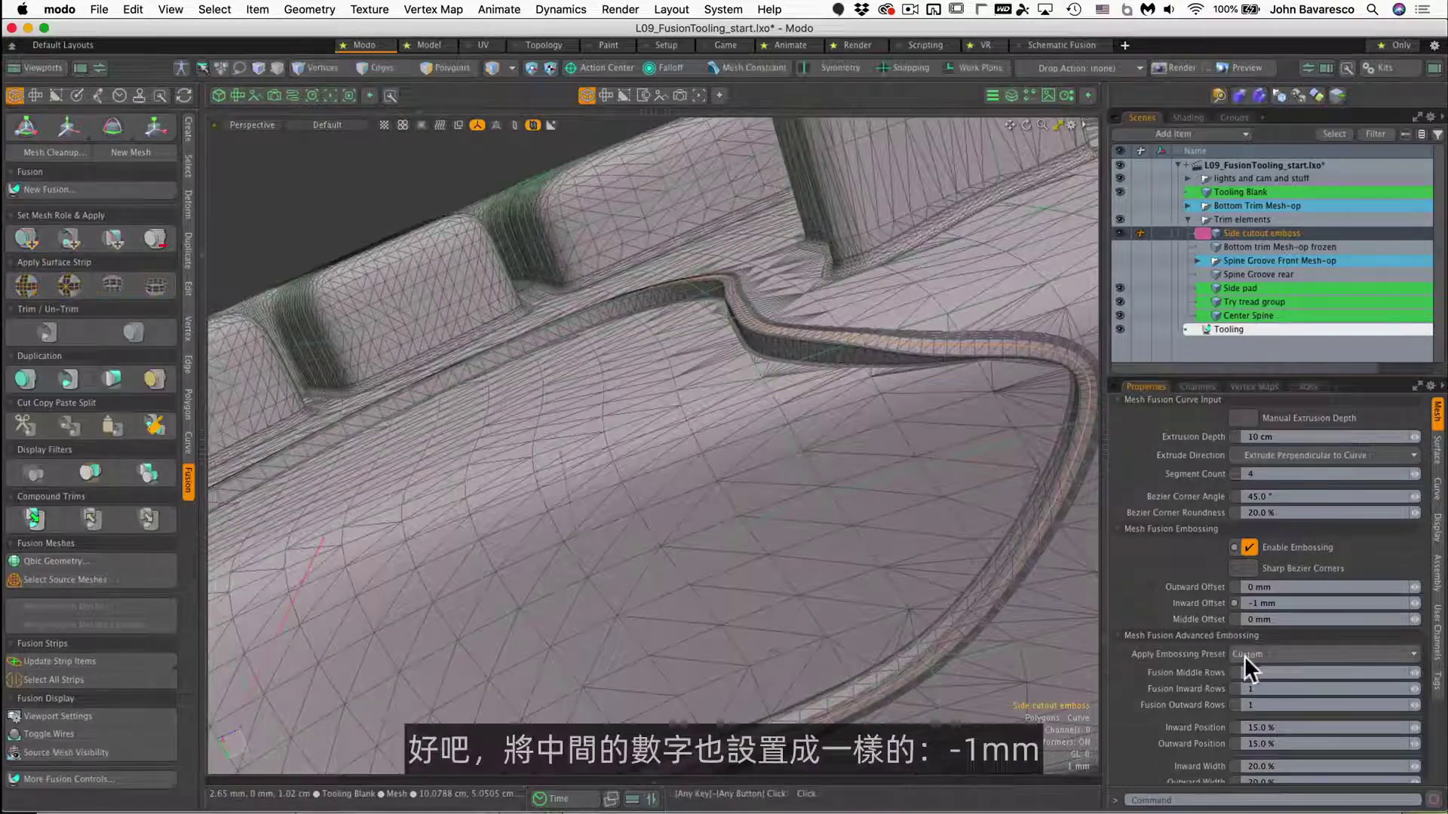
pyautogui.click(1255, 619)
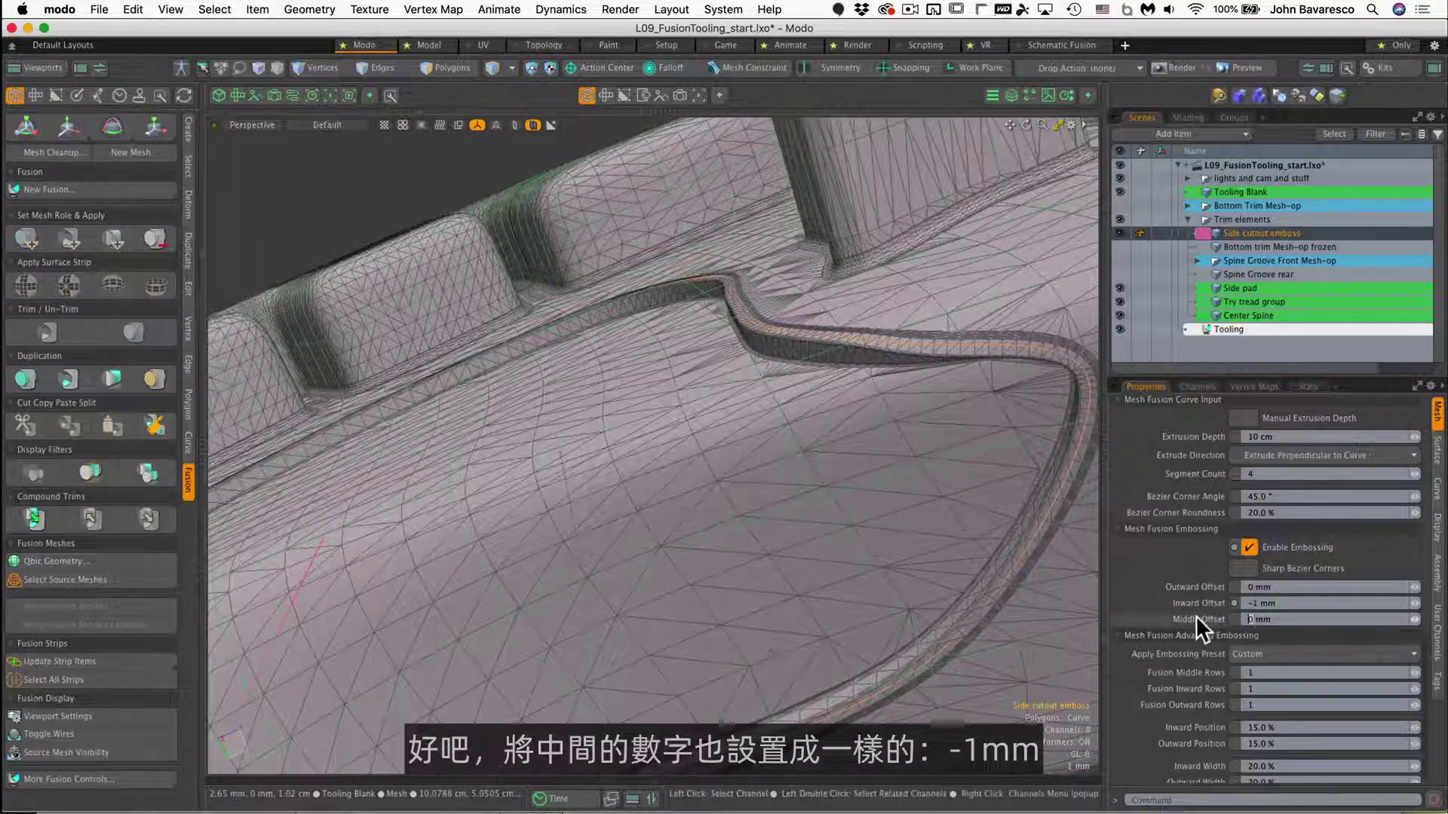
pyautogui.write('-1mm')
pyautogui.press('Return')
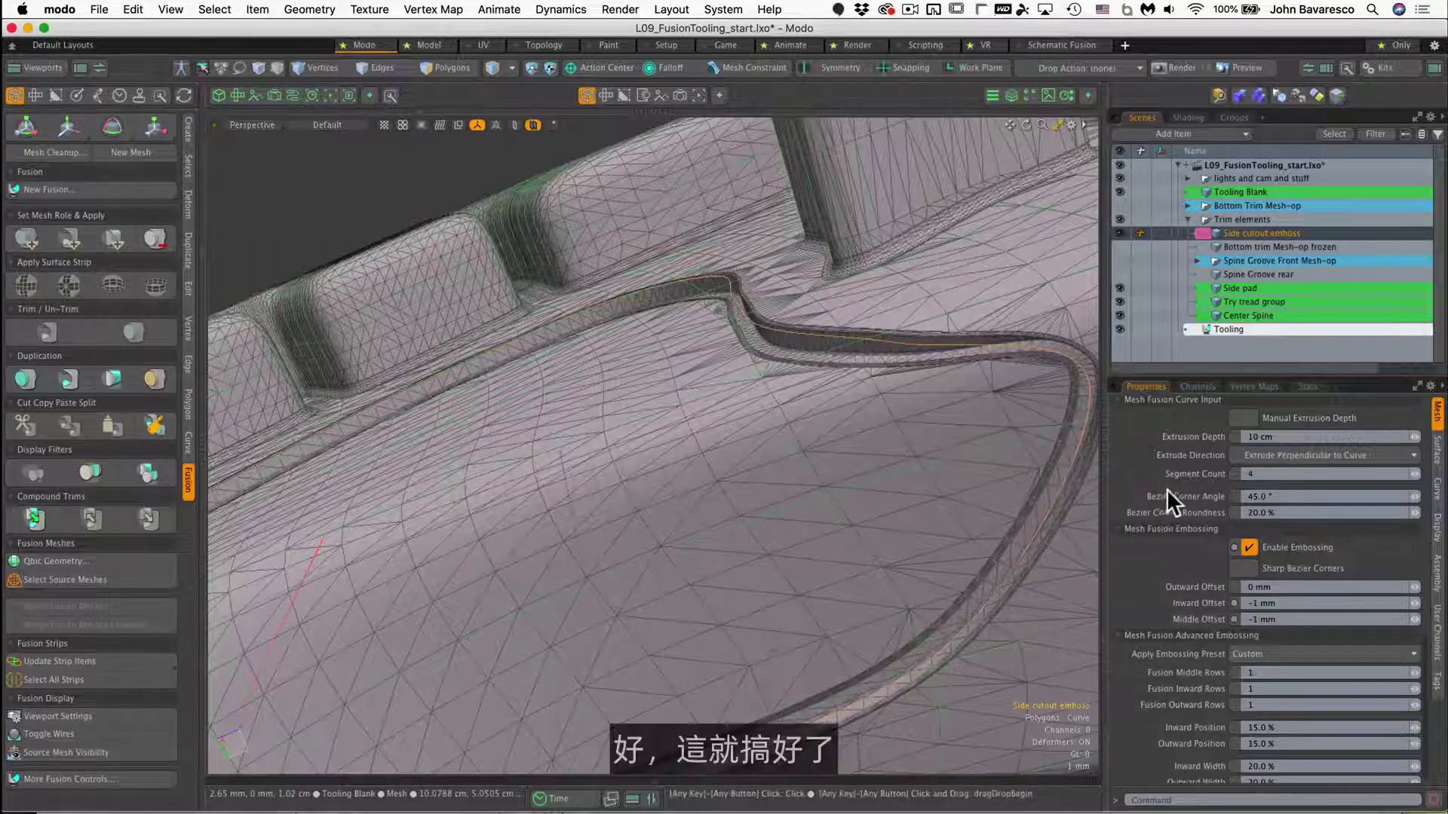
# Apply the TwoSidedSoft embossing preset to the Side cutout emboss curve and clear the item selection
pyautogui.keyDown('ctrl'); pyautogui.keyDown('alt'); pyautogui.moveTo(896, 450); pyautogui.dragTo(864, 456); pyautogui.keyUp('alt'); pyautogui.keyUp('ctrl')
pyautogui.keyDown('alt'); pyautogui.moveTo(864, 457); pyautogui.dragTo(682, 501); pyautogui.keyUp('alt')
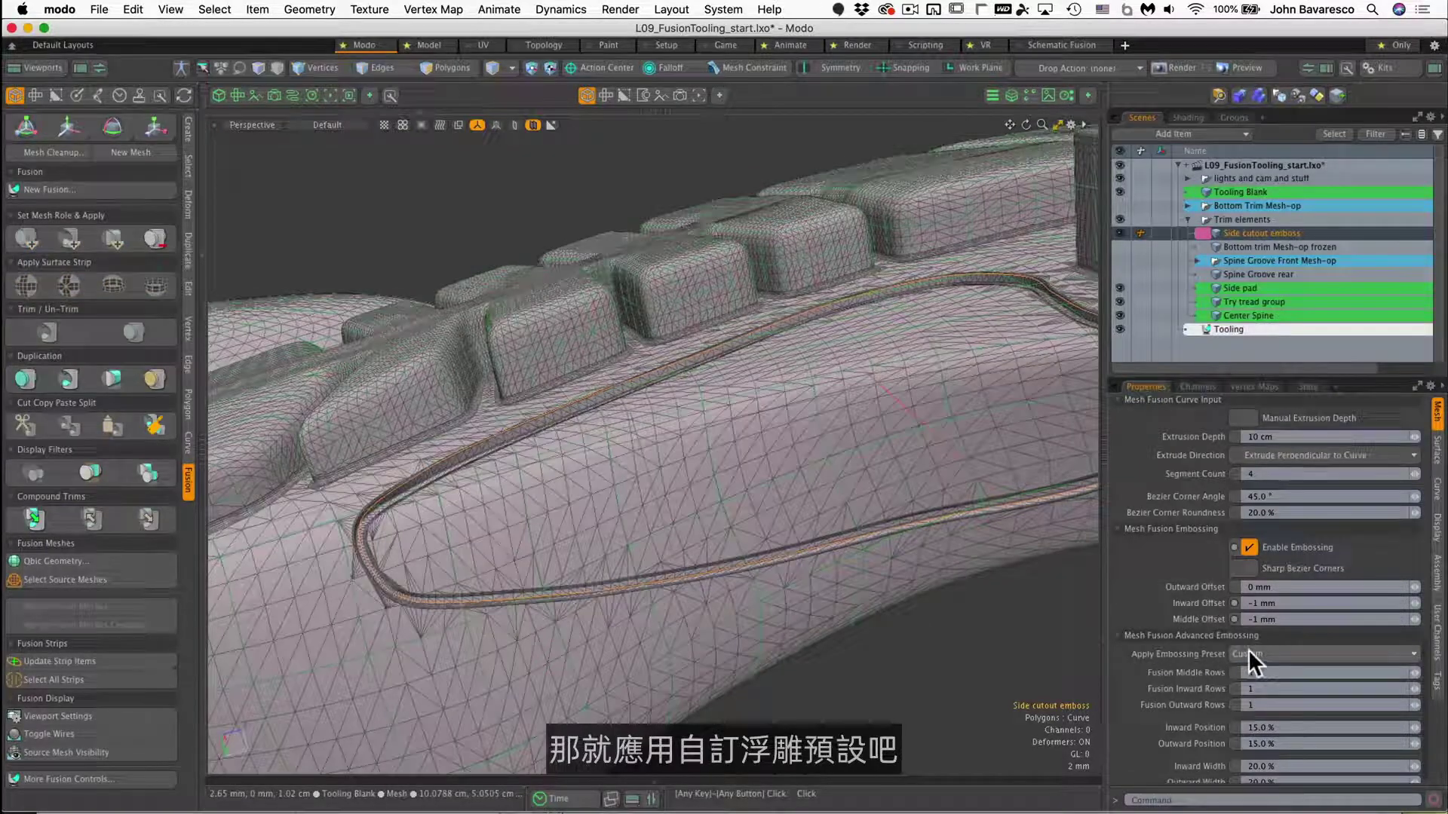
pyautogui.click(1289, 653)
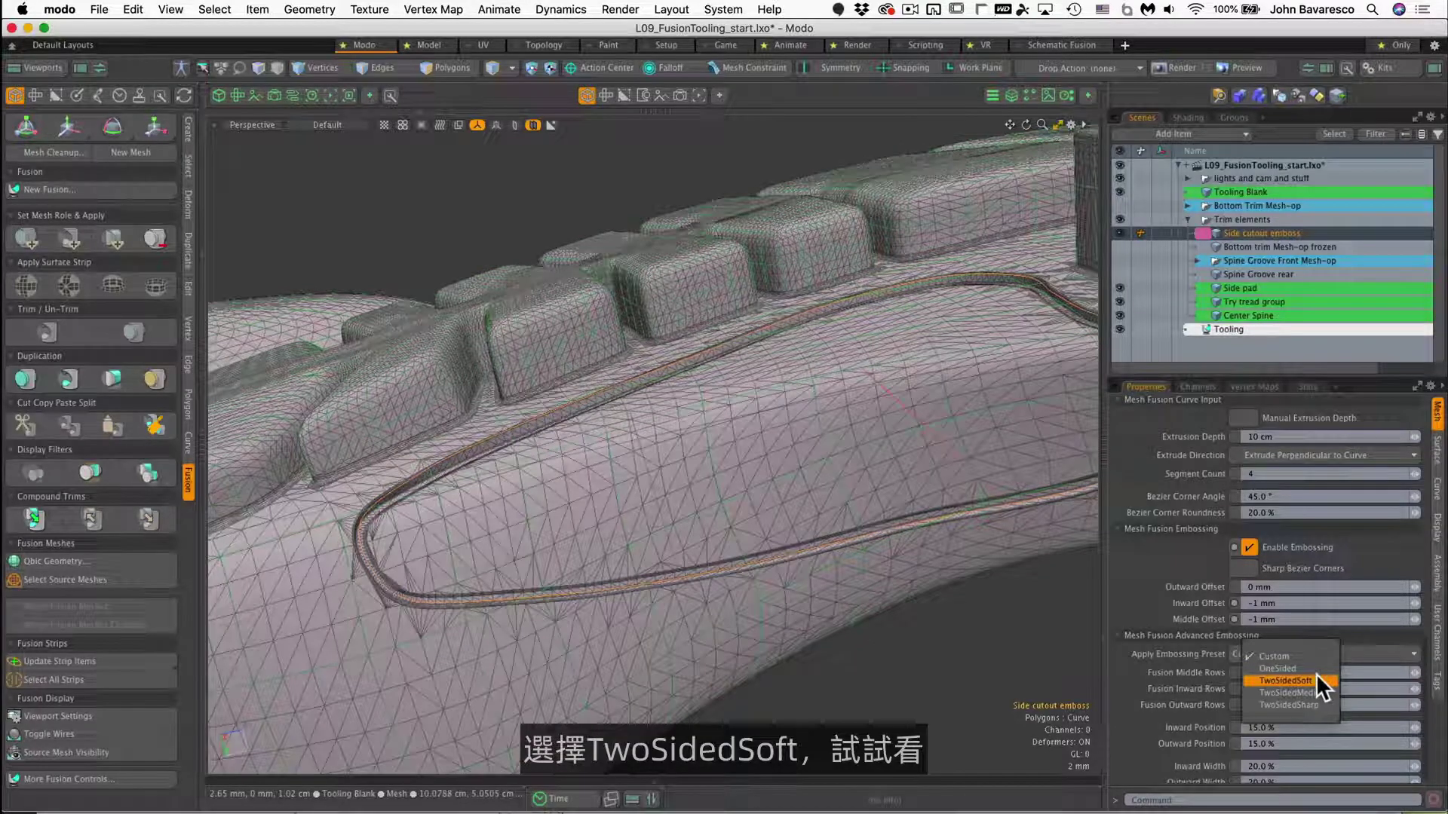
pyautogui.click(1315, 675)
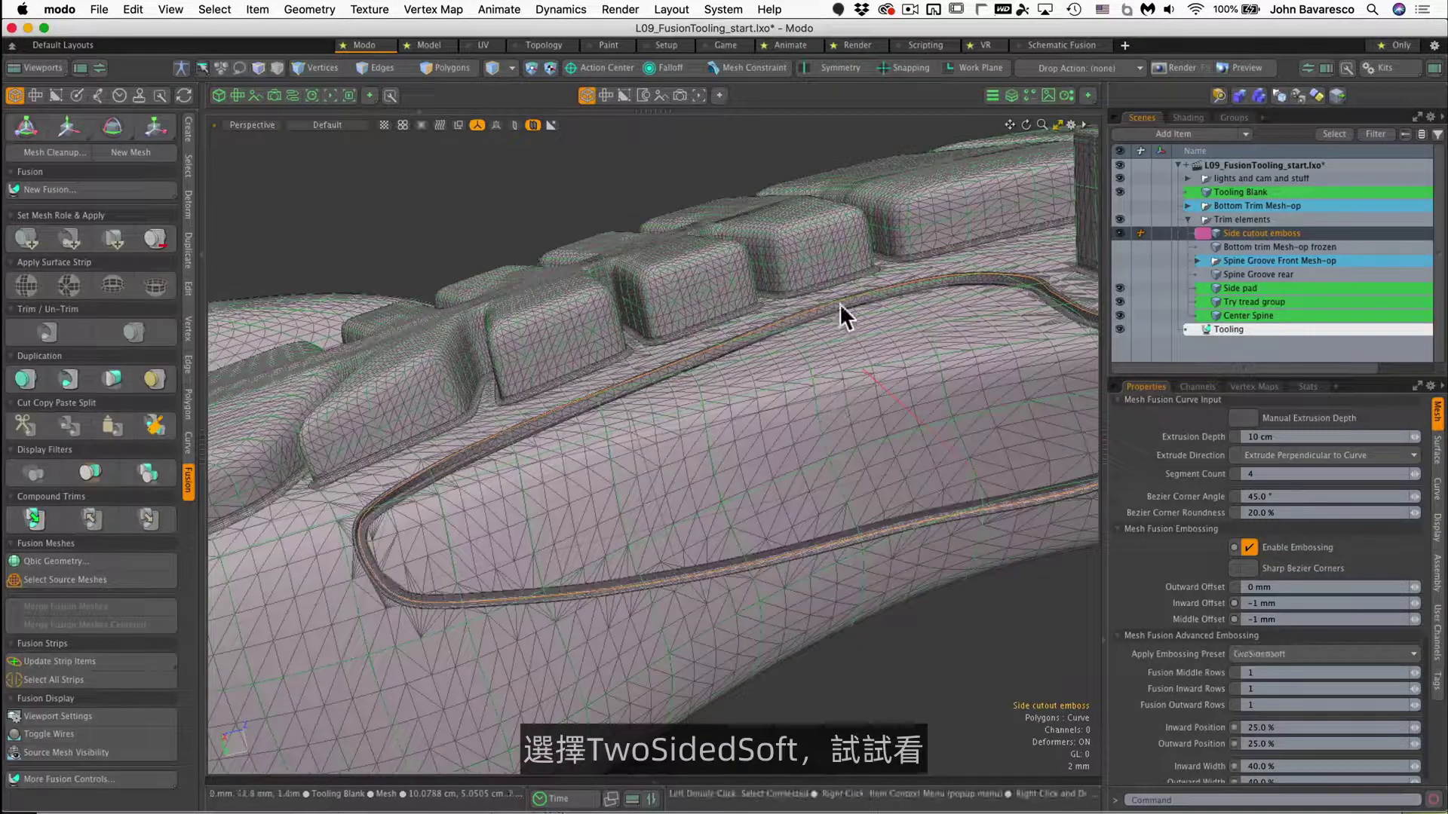
pyautogui.keyDown('ctrl'); pyautogui.keyDown('alt'); pyautogui.moveTo(795, 427); pyautogui.dragTo(740, 475); pyautogui.keyUp('alt'); pyautogui.keyUp('ctrl')
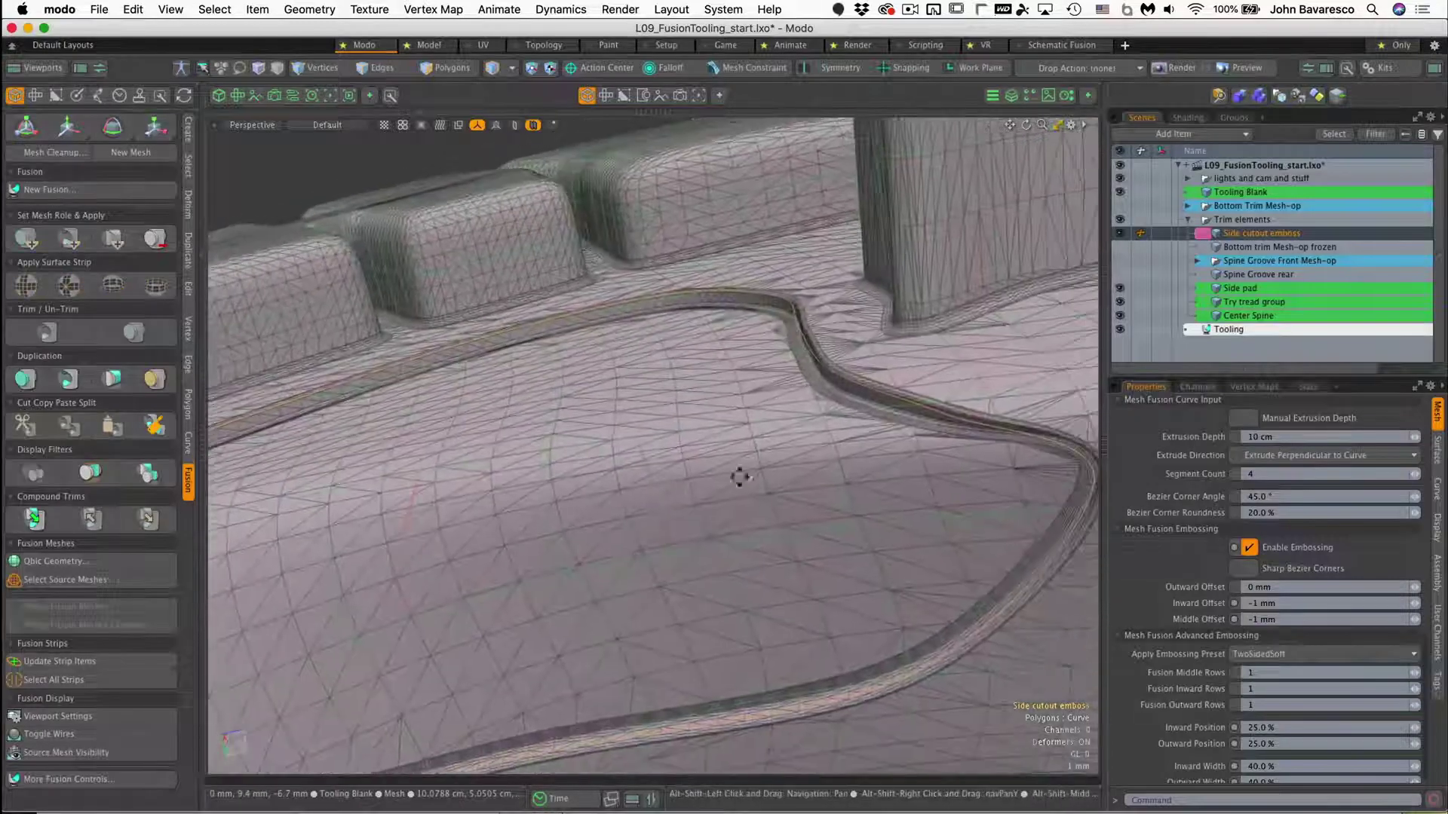
pyautogui.keyDown('ctrl'); pyautogui.keyDown('alt'); pyautogui.moveTo(890, 470); pyautogui.dragTo(850, 463); pyautogui.keyUp('alt'); pyautogui.keyUp('ctrl')
pyautogui.keyDown('ctrl'); pyautogui.keyDown('alt'); pyautogui.moveTo(850, 463); pyautogui.dragTo(799, 558); pyautogui.keyUp('alt'); pyautogui.keyUp('ctrl')
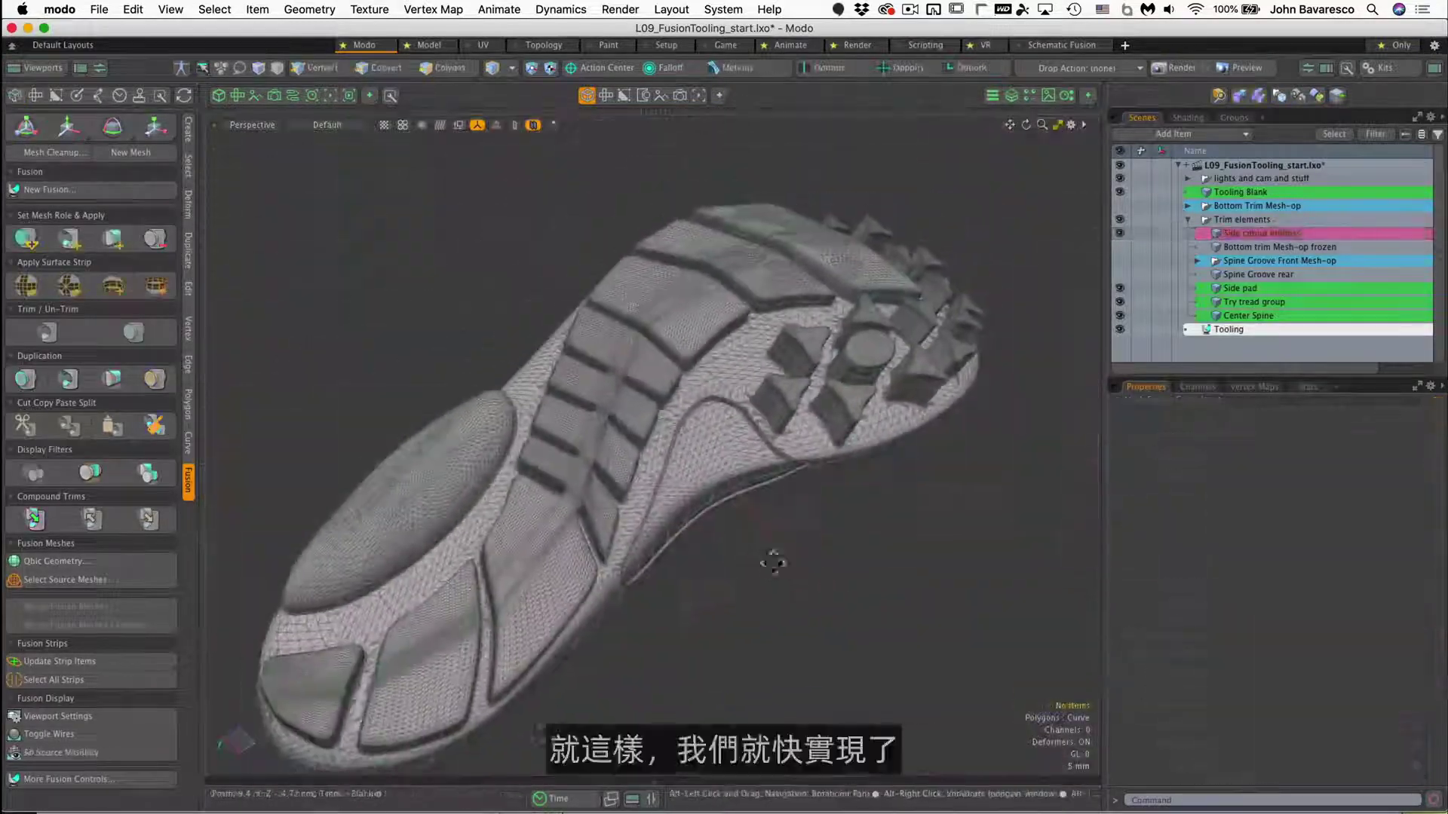
pyautogui.keyDown('alt'); pyautogui.moveTo(773, 563); pyautogui.dragTo(821, 452); pyautogui.keyUp('alt')
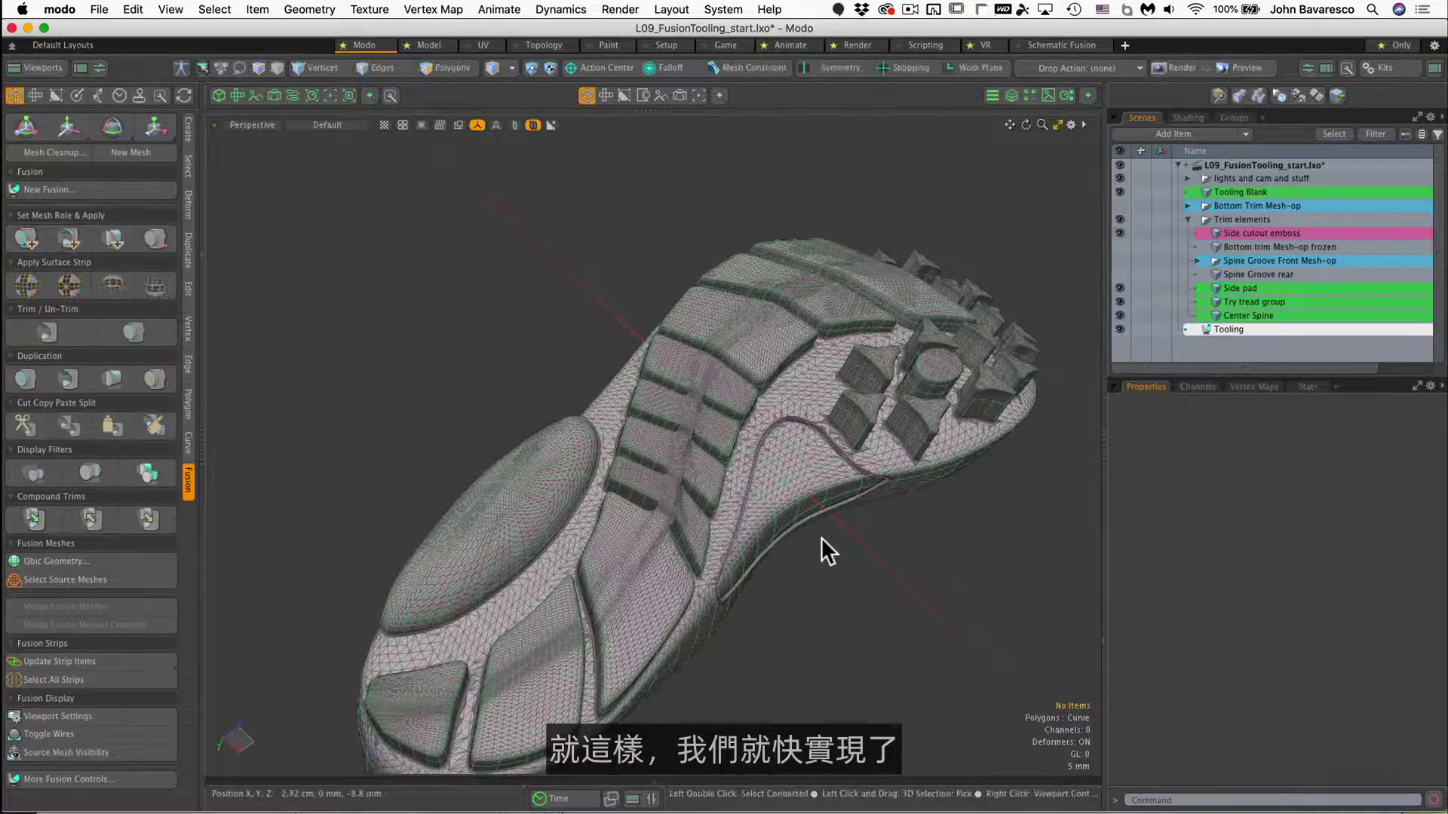